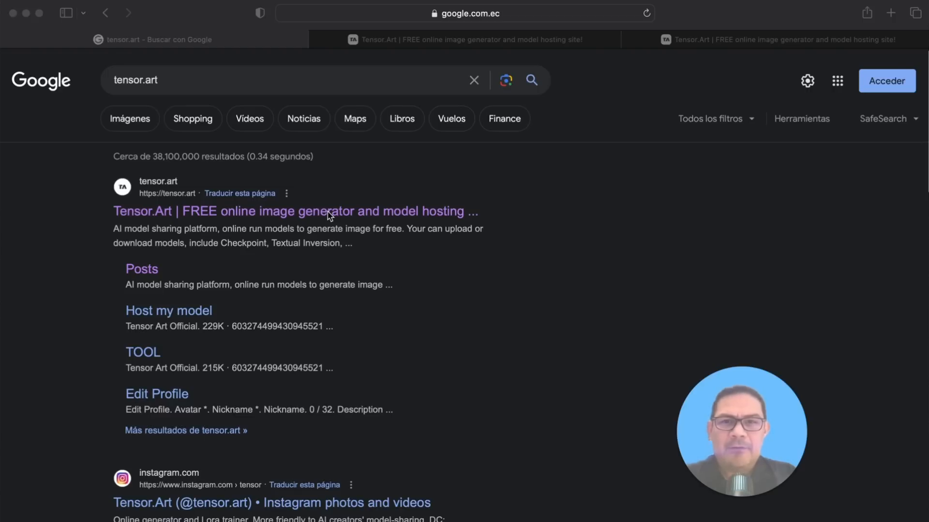
- Switch from the Google results to Tensor.Art and view the published posts on the signed-in account's own profile
left_click(478, 43)
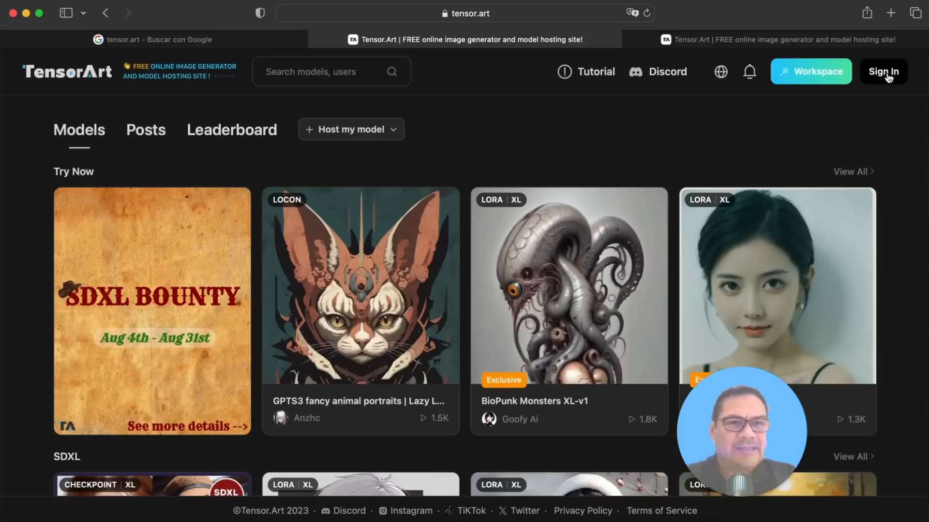
left_click(788, 40)
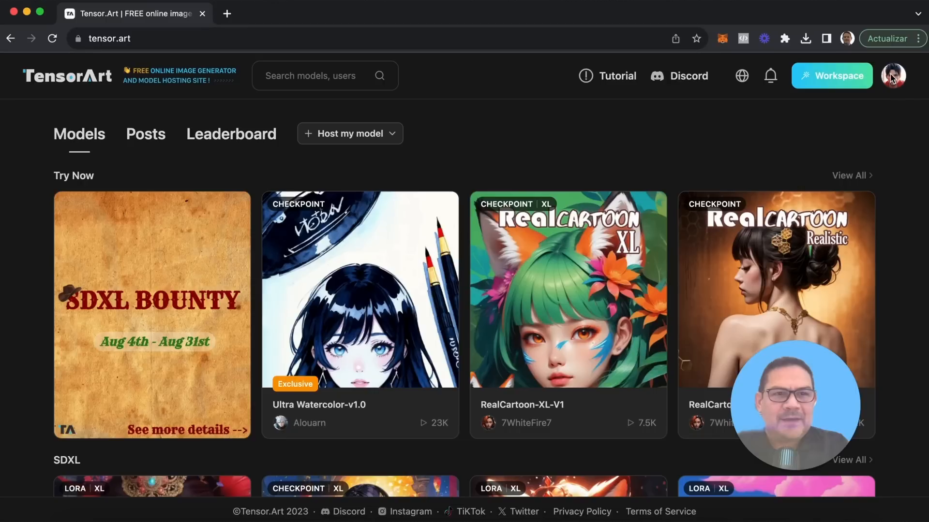
mouse_move(897, 80)
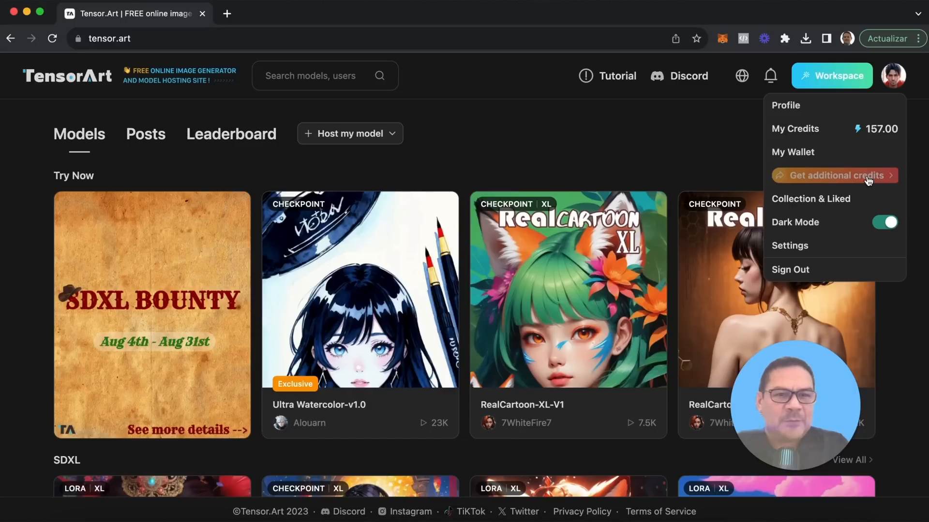
left_click(794, 106)
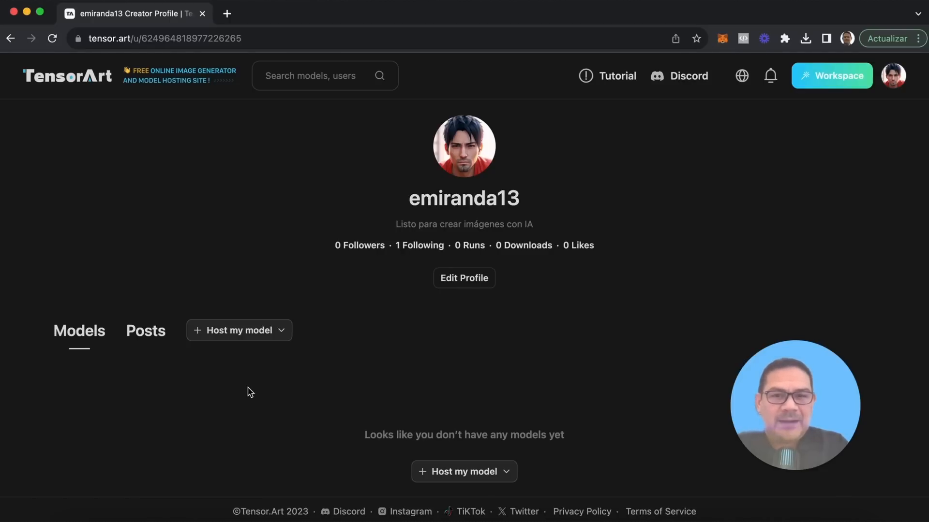
left_click(147, 333)
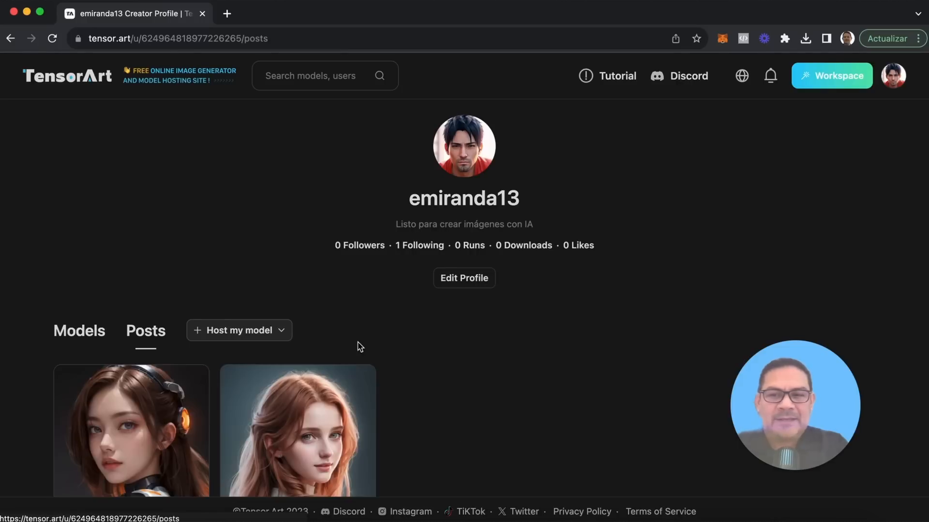
scroll(400, 369, "down", 3)
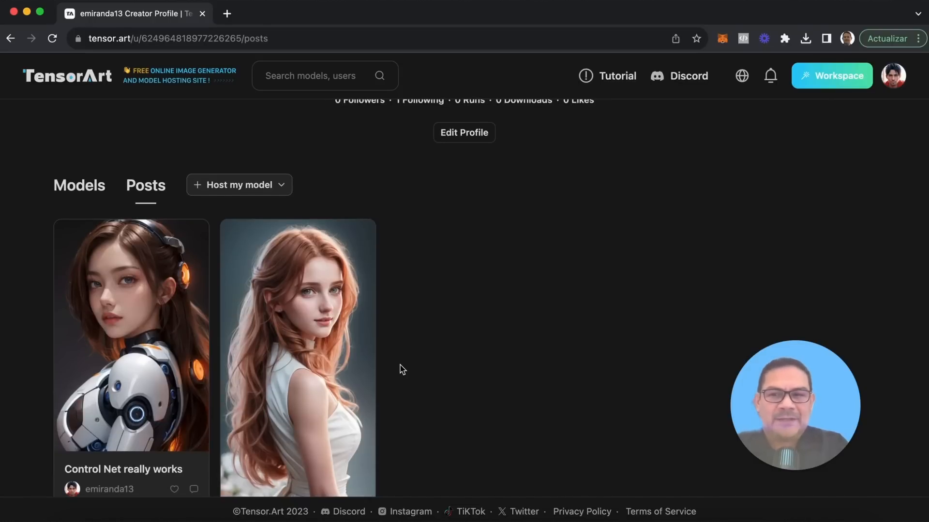
scroll(402, 370, "down", 2)
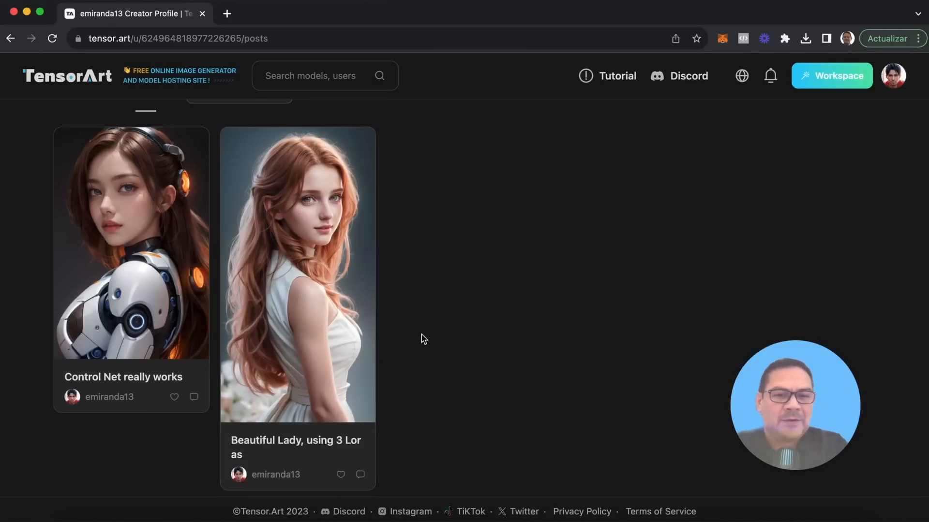
scroll(427, 325, "up", 5)
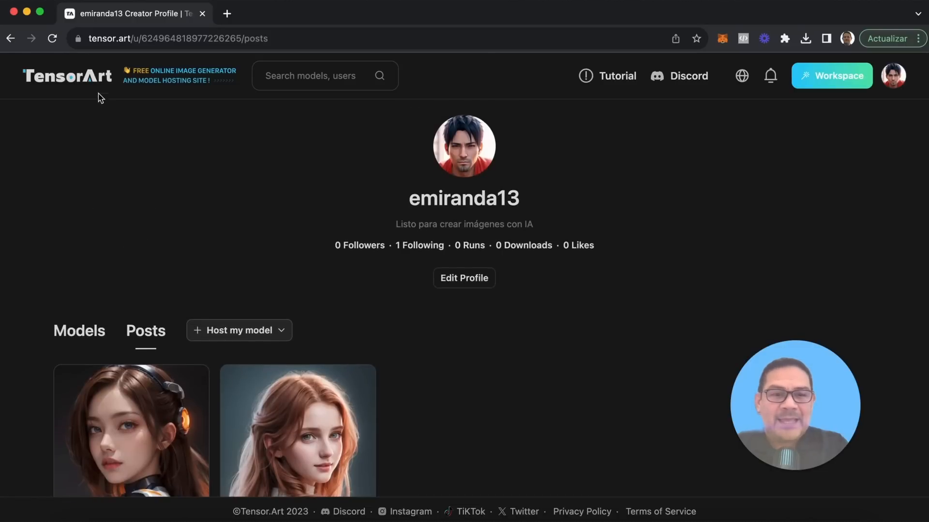
- Return to the Tensor.Art home page and browse the Try Now, SDXL and Exclusive model sections
left_click(87, 83)
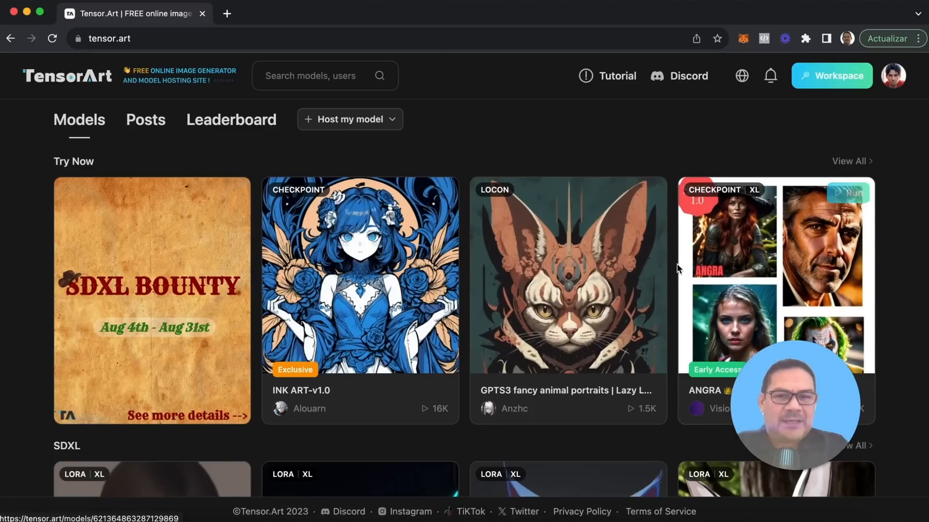
scroll(558, 312, "down", 5)
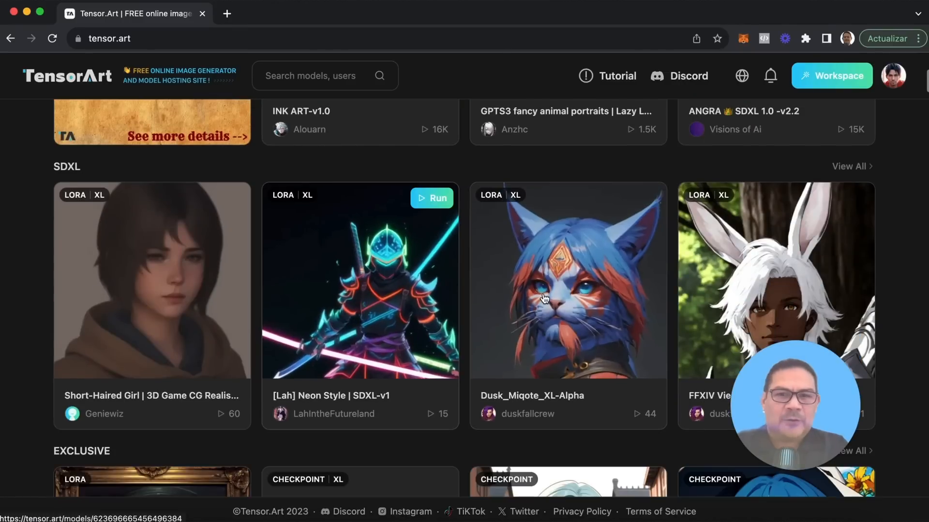
scroll(545, 298, "down", 4)
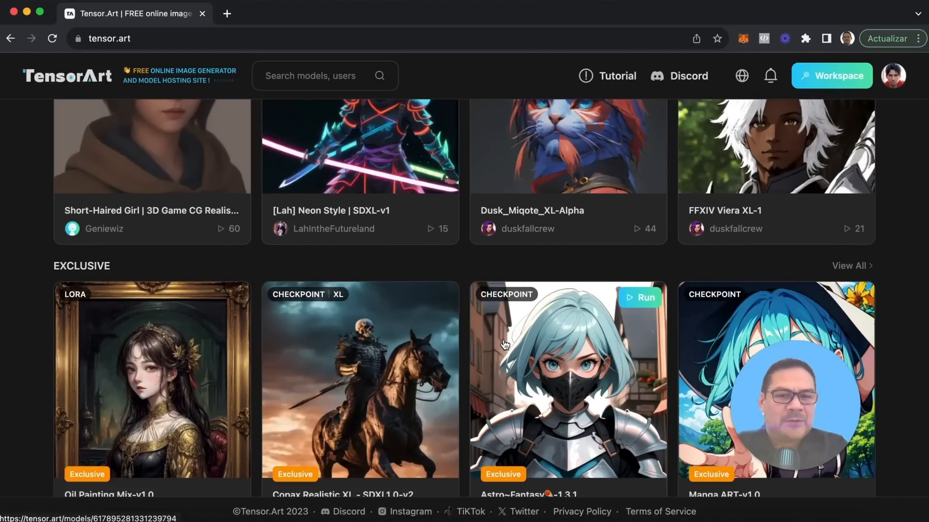
scroll(505, 339, "up", 10)
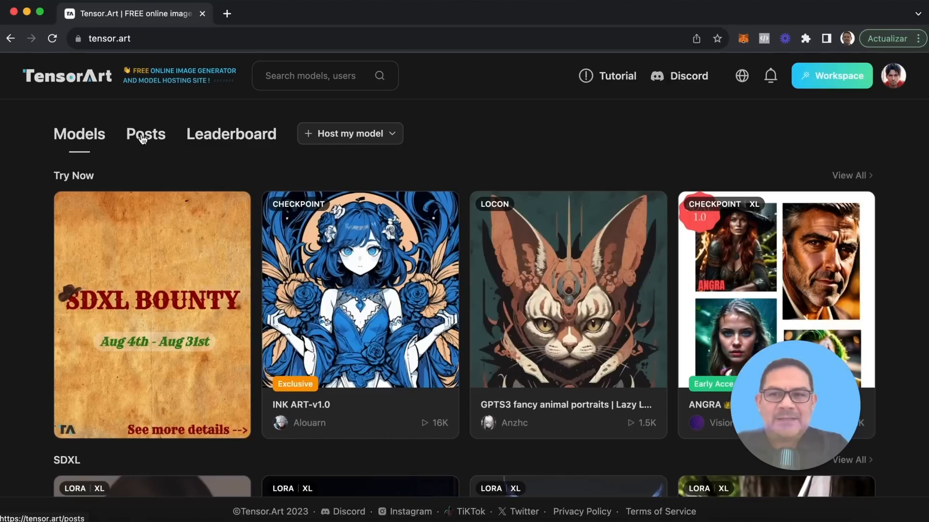
- Open the community posts gallery and browse through its category filters up to the last ones
left_click(142, 138)
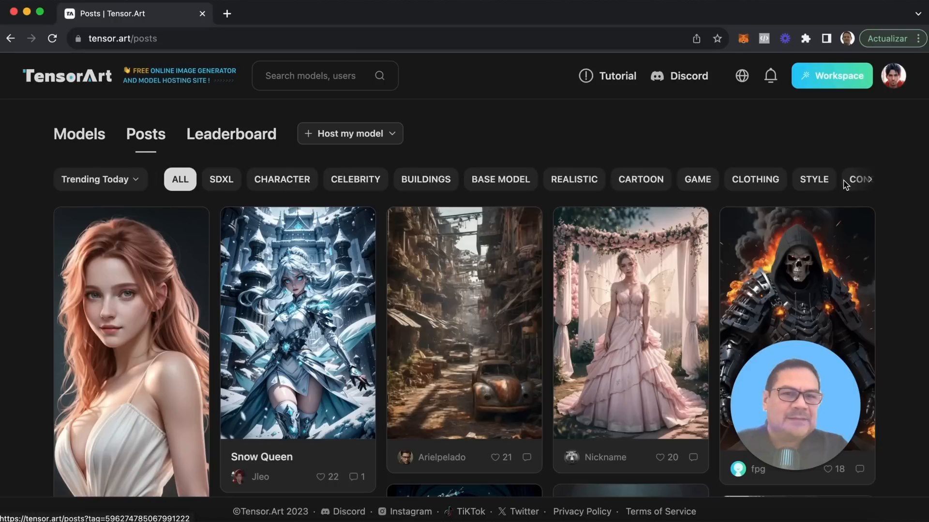
left_click(870, 182)
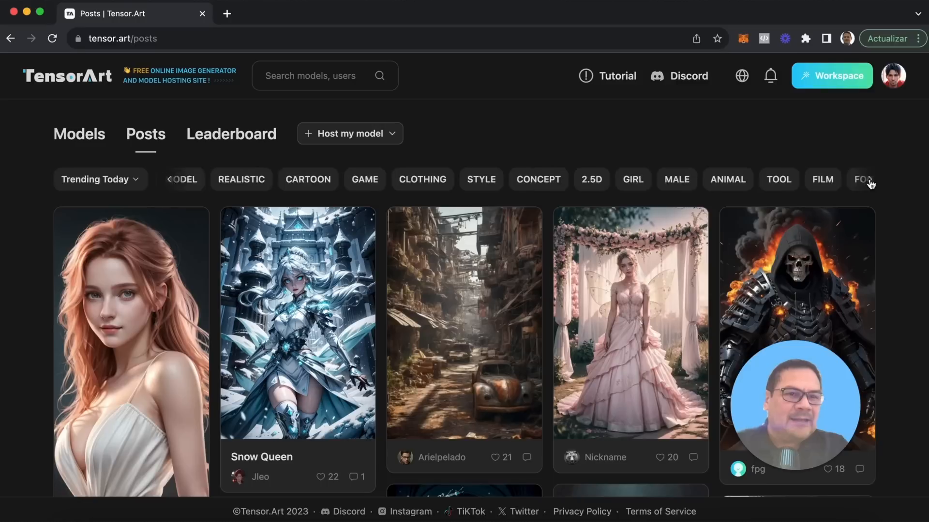
left_click(867, 182)
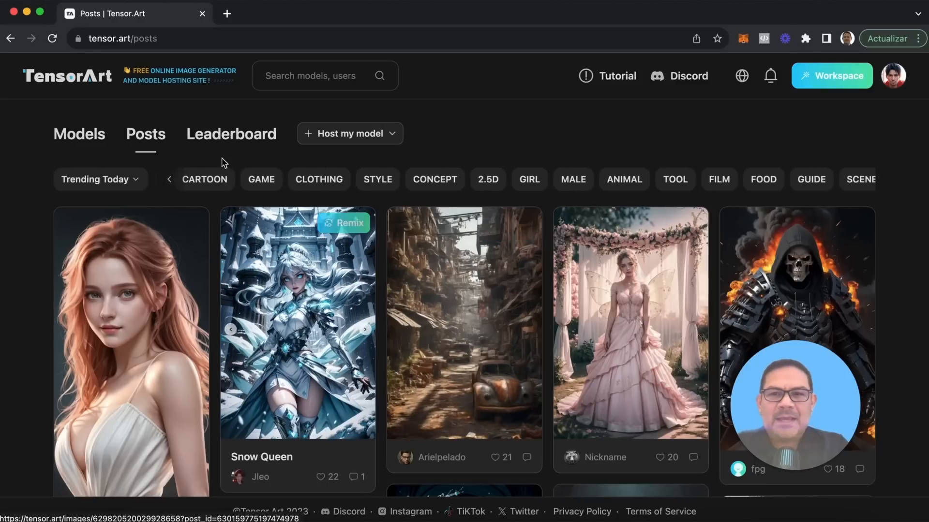
- Open the SDXL Bounty leaderboard and go to the page of the second-ranked model, CryEngine XL Beta 1.0
left_click(230, 142)
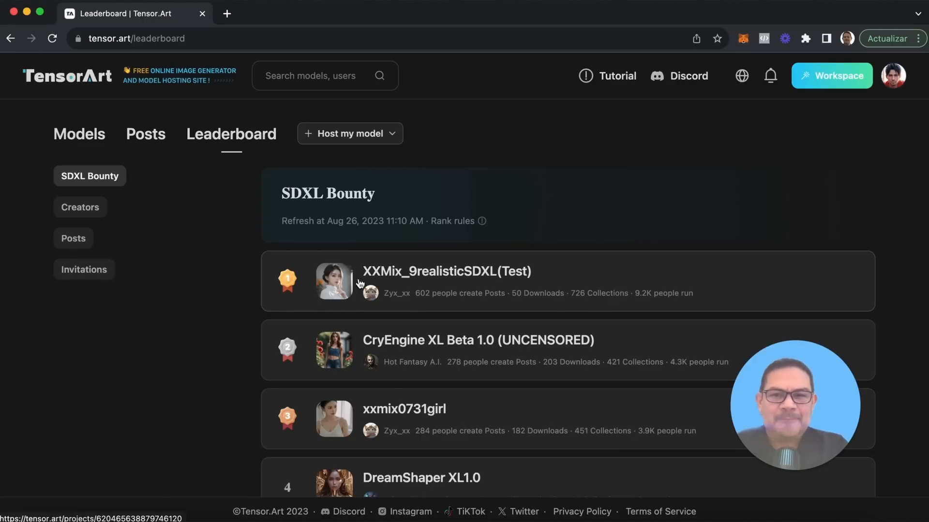
scroll(430, 412, "down", 1)
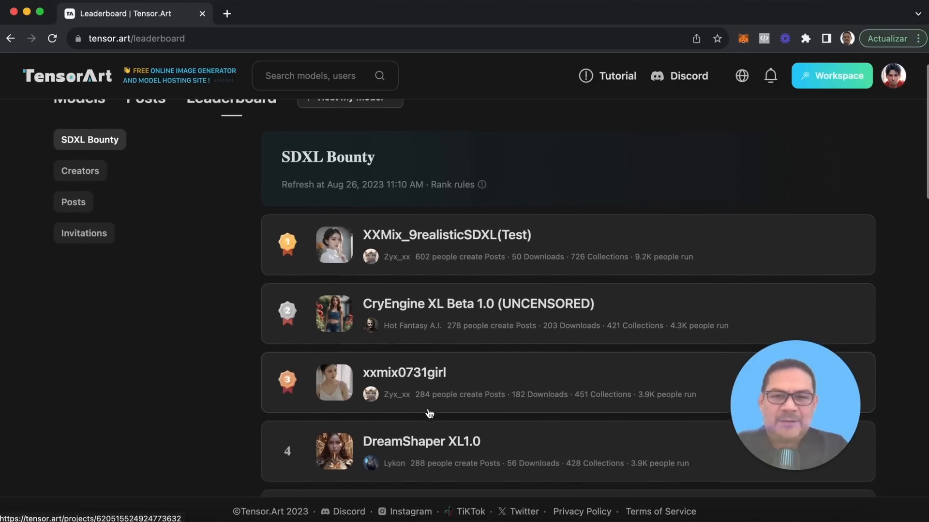
left_click(336, 318)
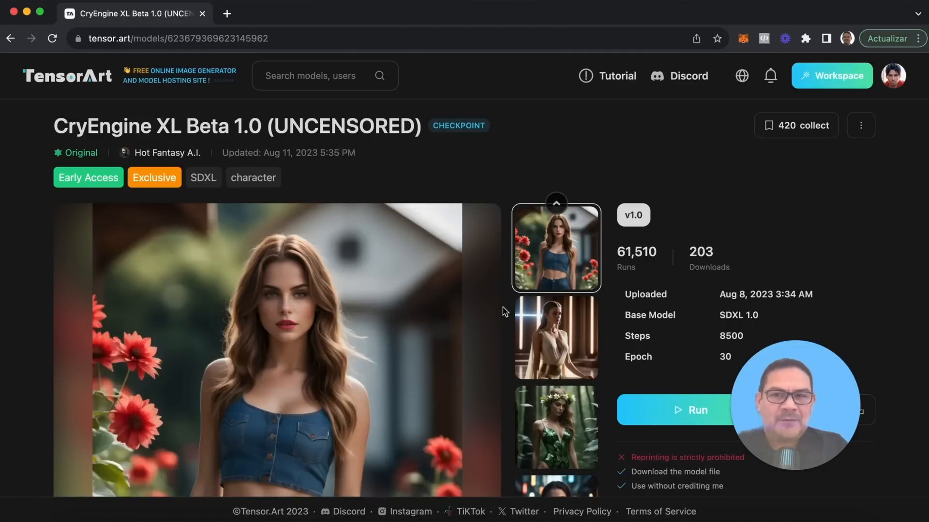
- Review the CryEngine XL Beta 1.0 page, including its sample images, usage permissions, description and comments
scroll(505, 311, "down", 5)
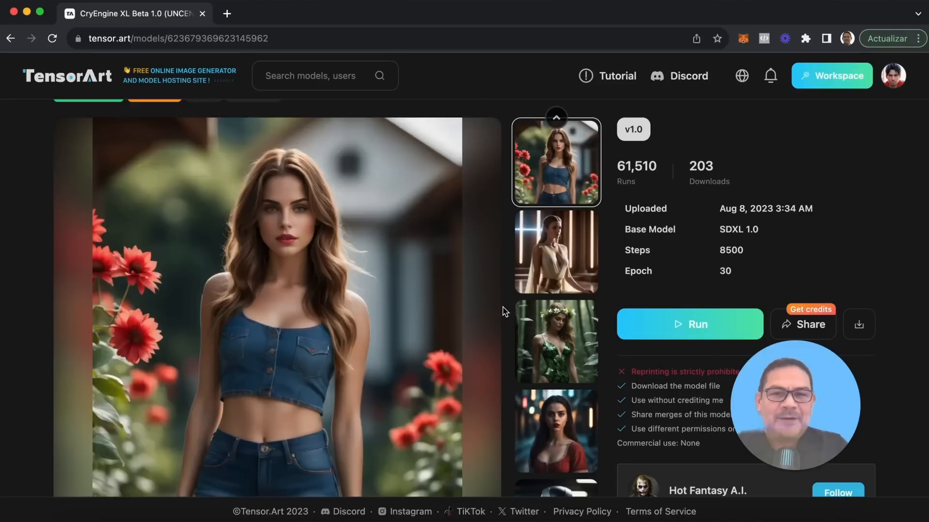
scroll(504, 312, "down", 2)
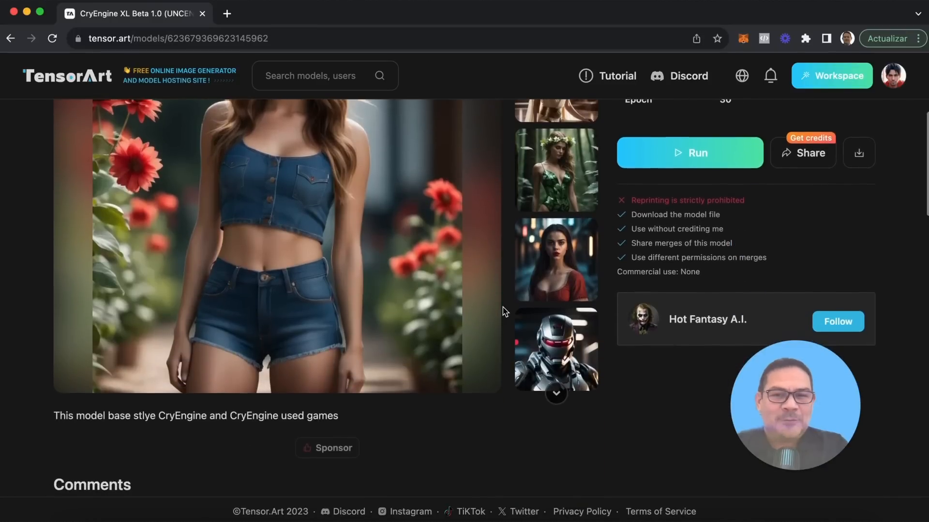
scroll(503, 312, "down", 5)
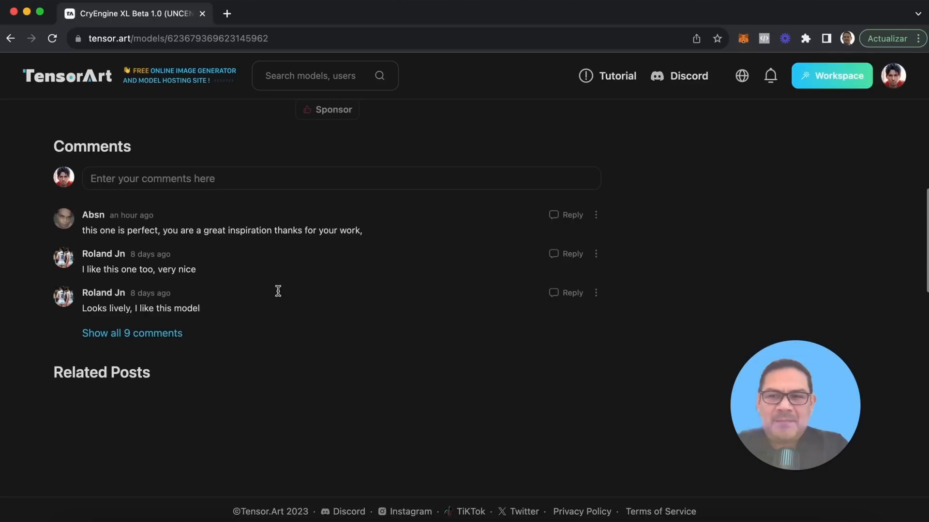
scroll(407, 320, "down", 2)
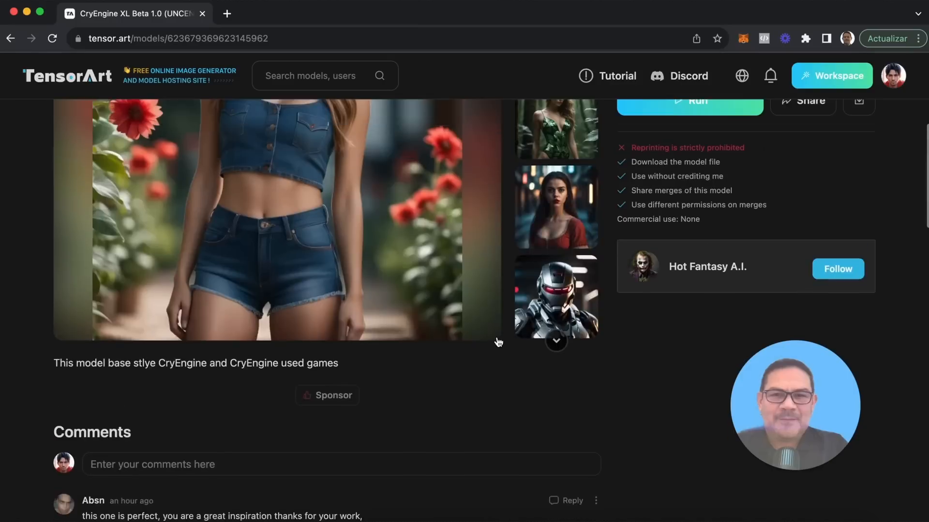
scroll(497, 339, "up", 5)
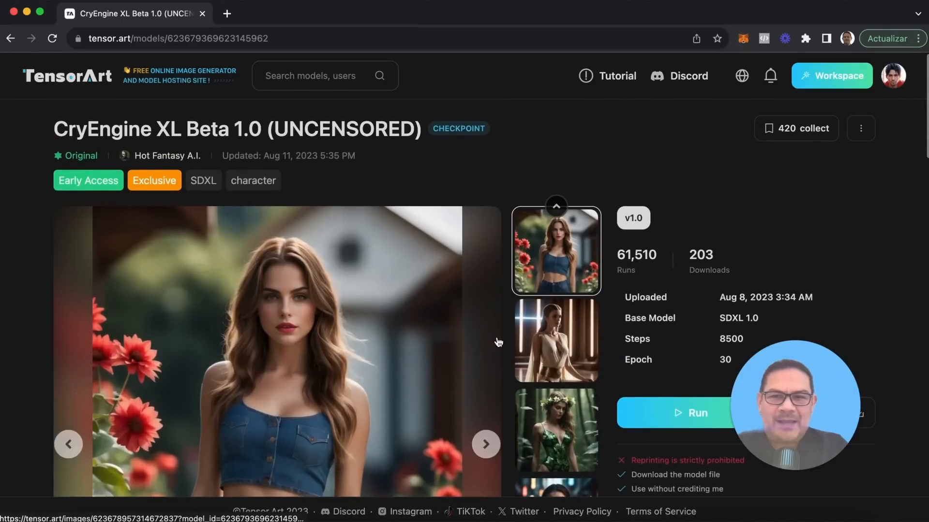
- Open the image-generation workspace from the home page and select DreamShaper version 8 as the basic model
left_click(68, 77)
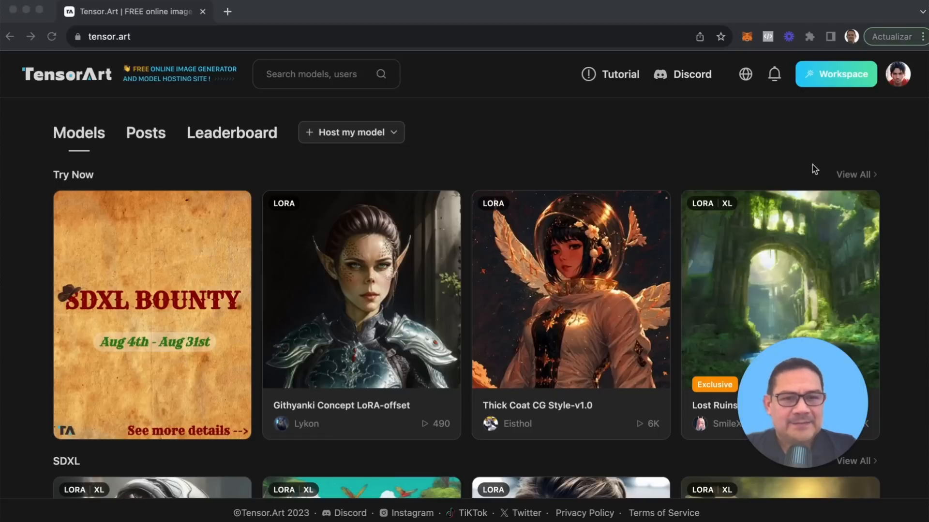
left_click(794, 126)
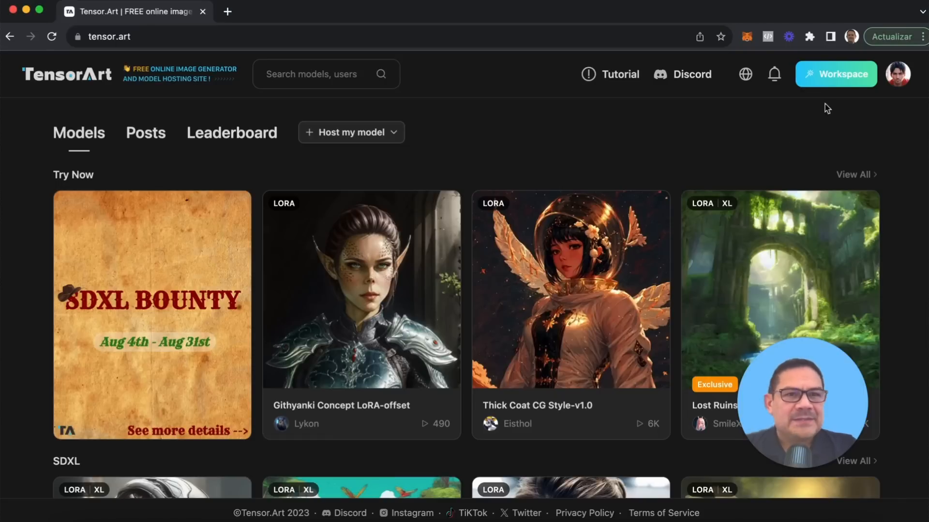
left_click(839, 74)
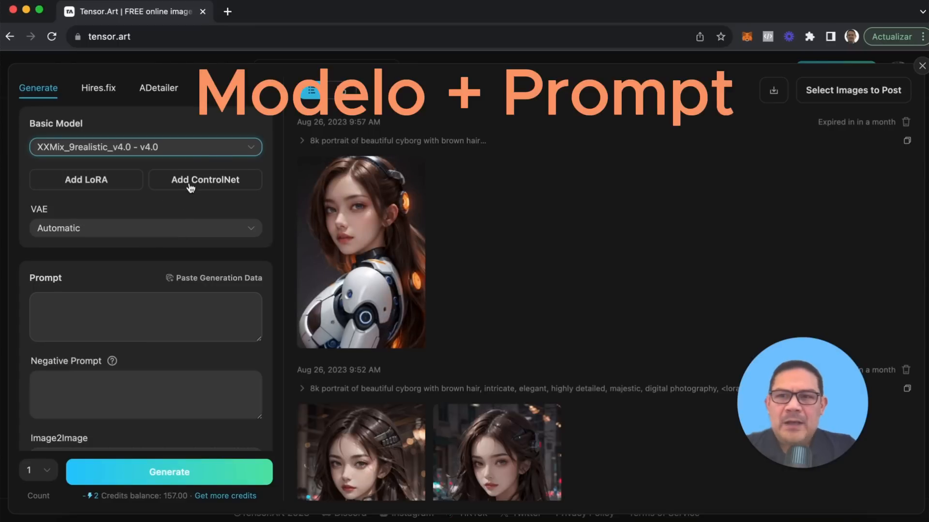
left_click(189, 150)
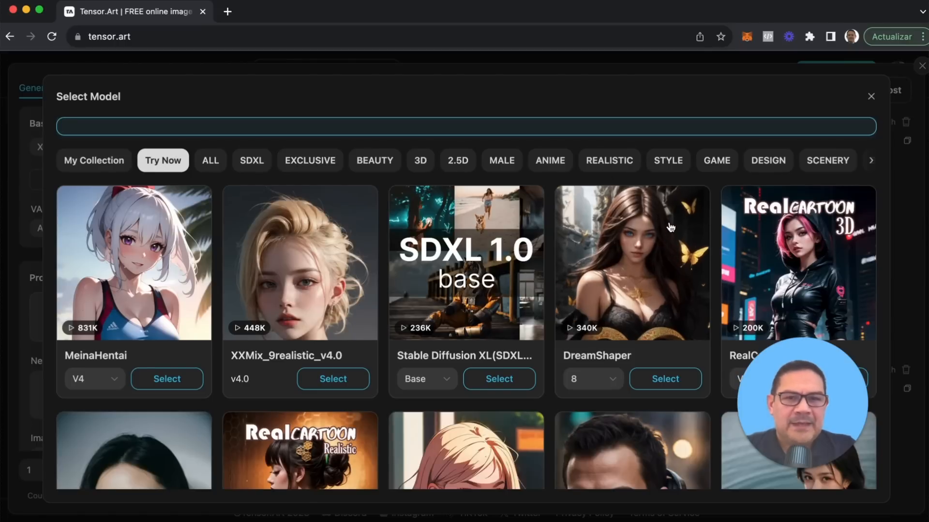
left_click(667, 379)
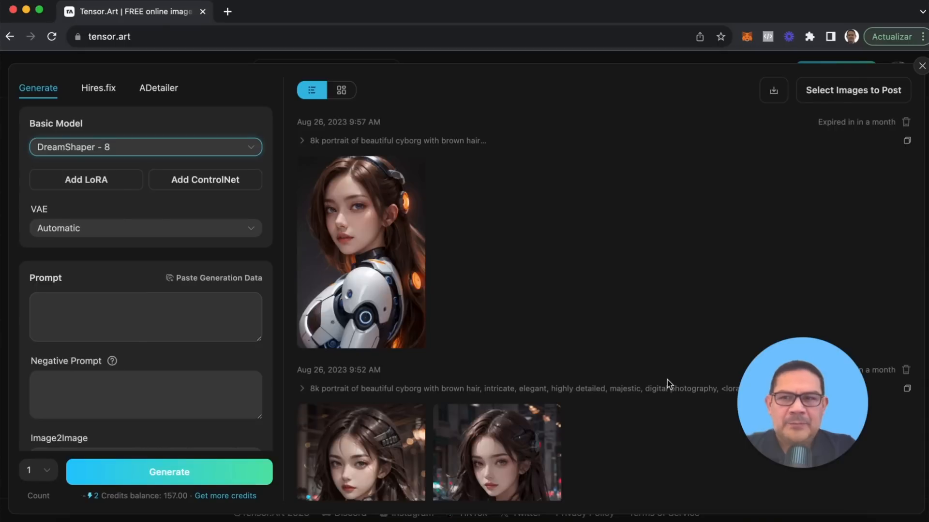
- Enter the prompt "Portrait of a young woman, 8k, drinking tea in the forest"
left_click(108, 308)
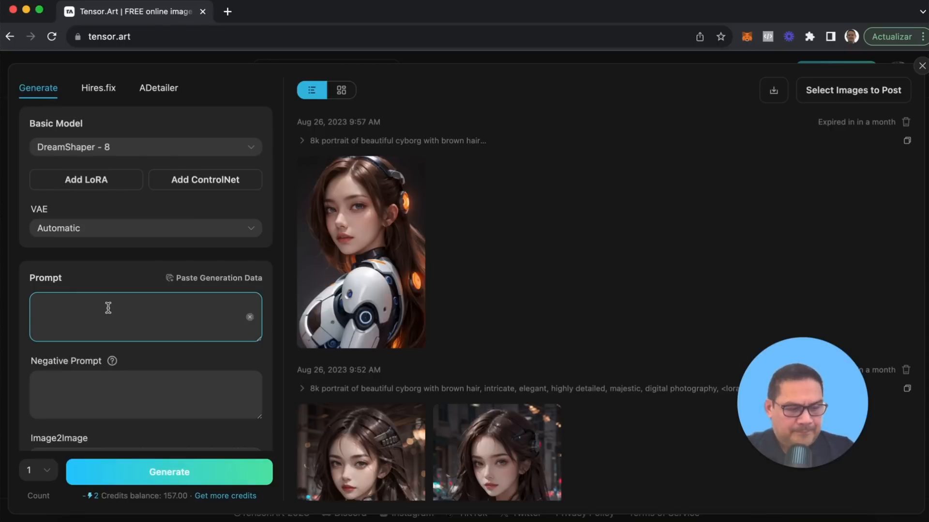
type("Por")
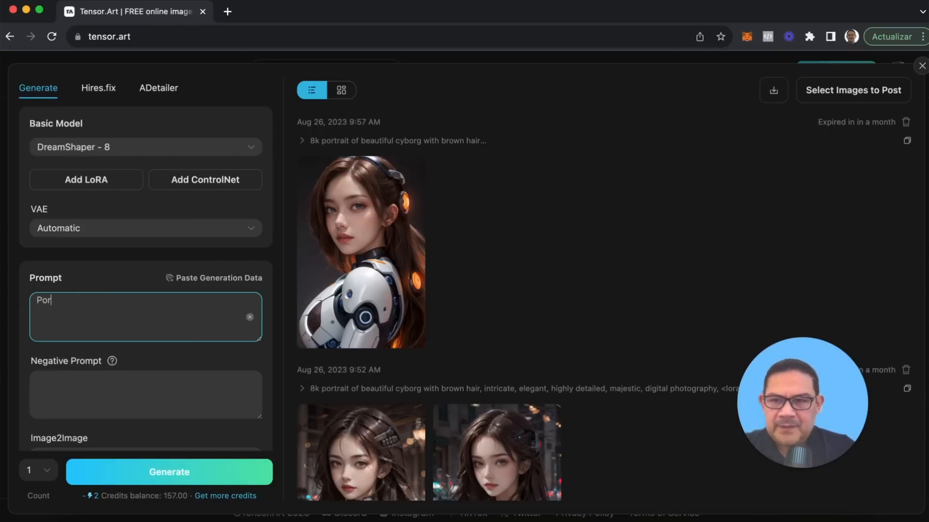
type("trait ")
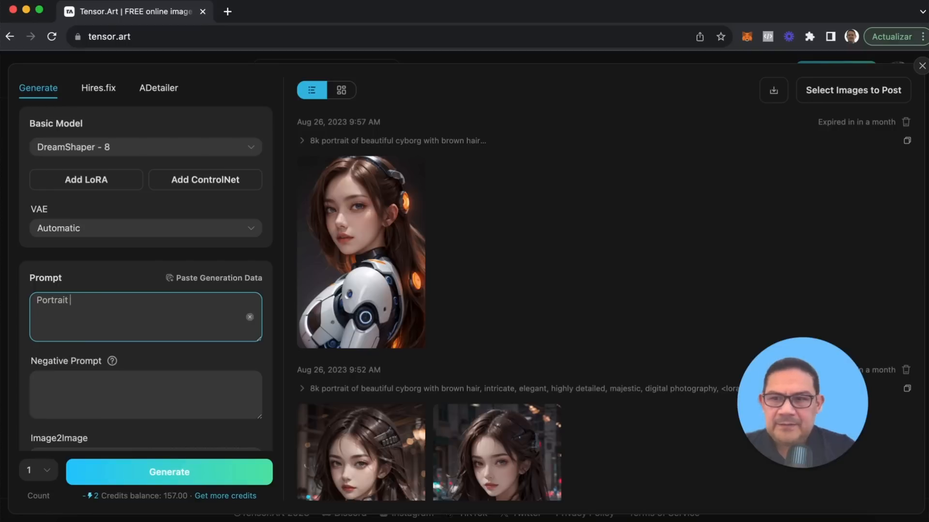
type("of a")
type(" youn")
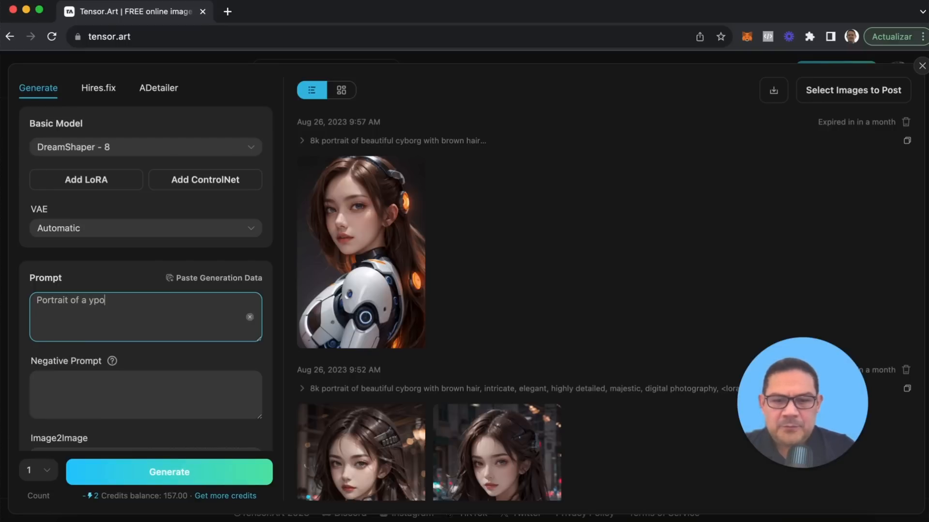
key("BackSpace")
key("BackSpace")
key("BackSpace")
type("oun")
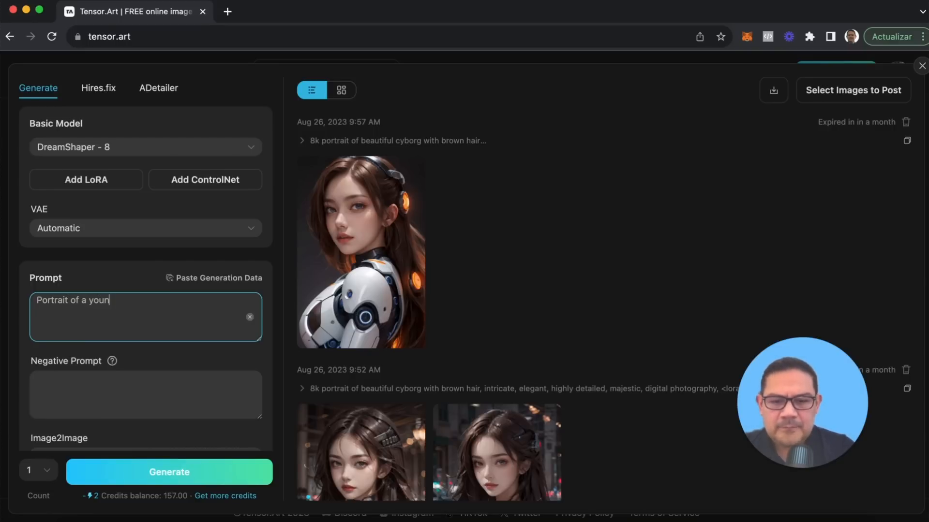
type("g woman")
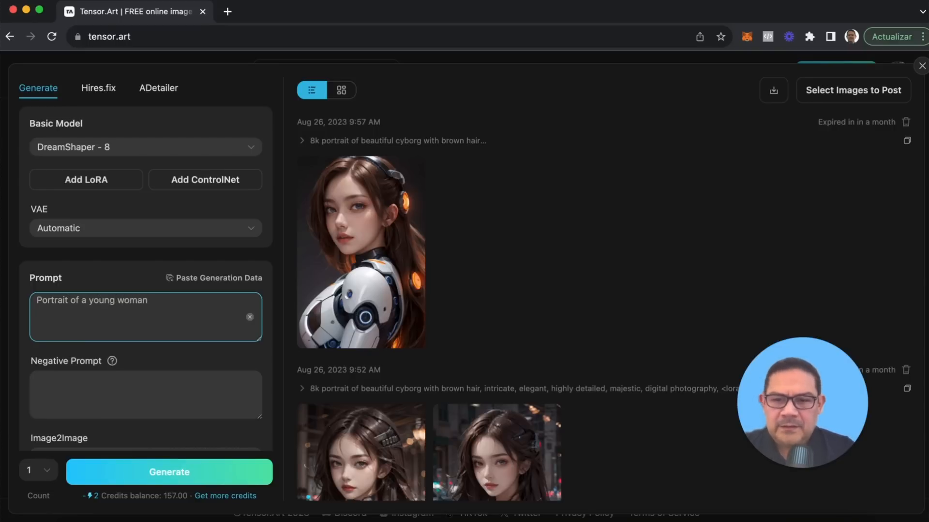
type(", 8")
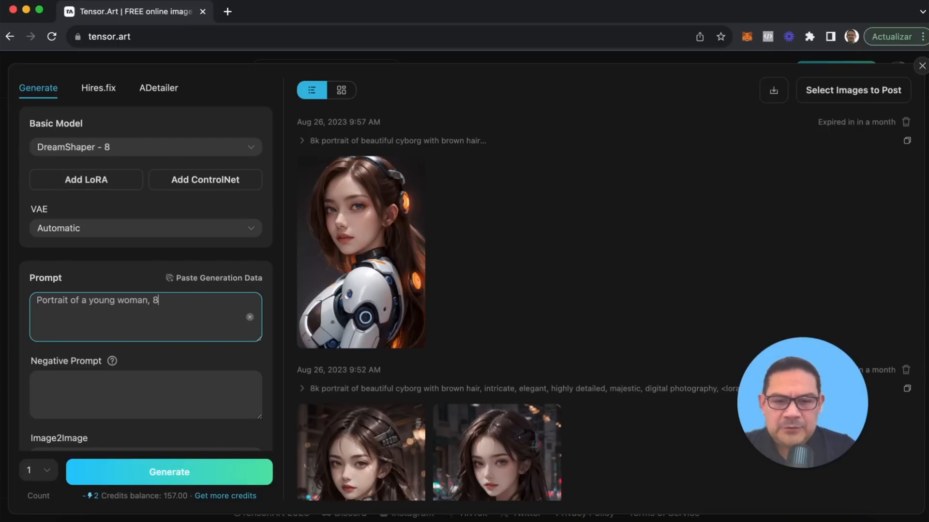
type("k, d")
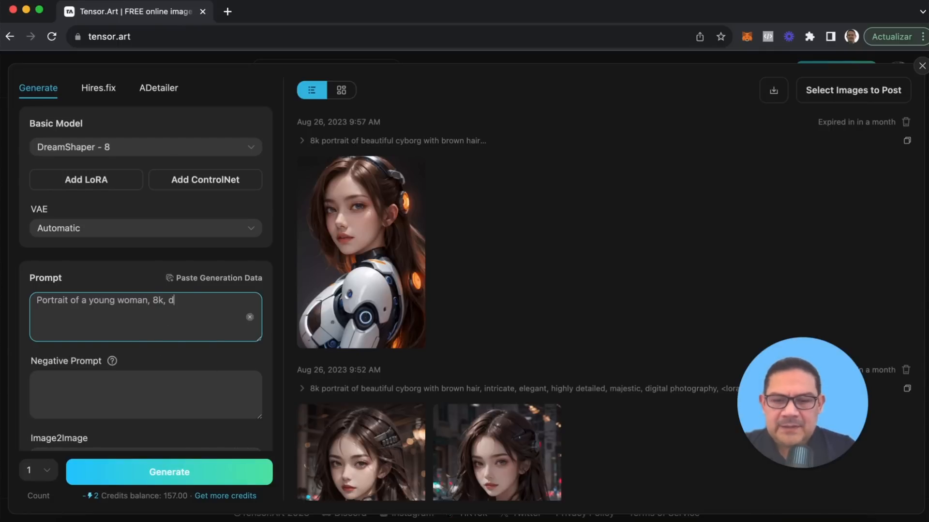
type("rinkin")
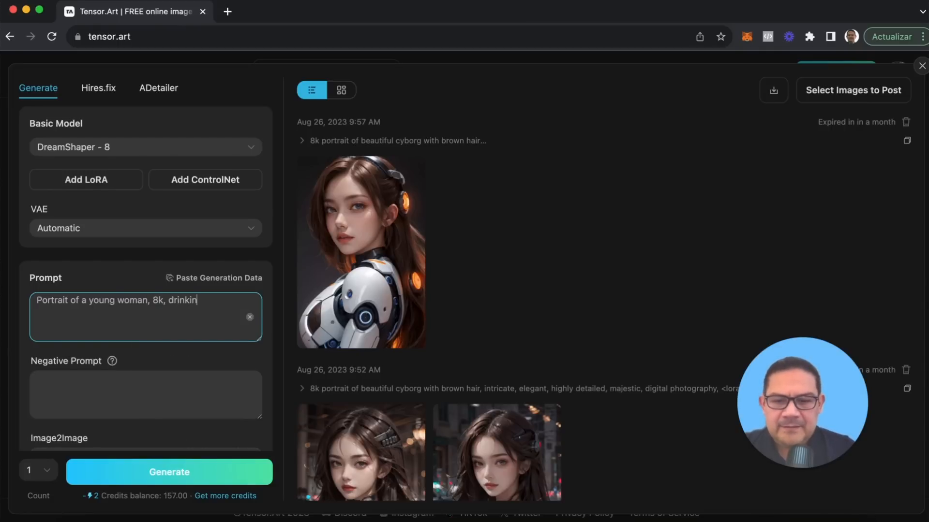
type("g tea in")
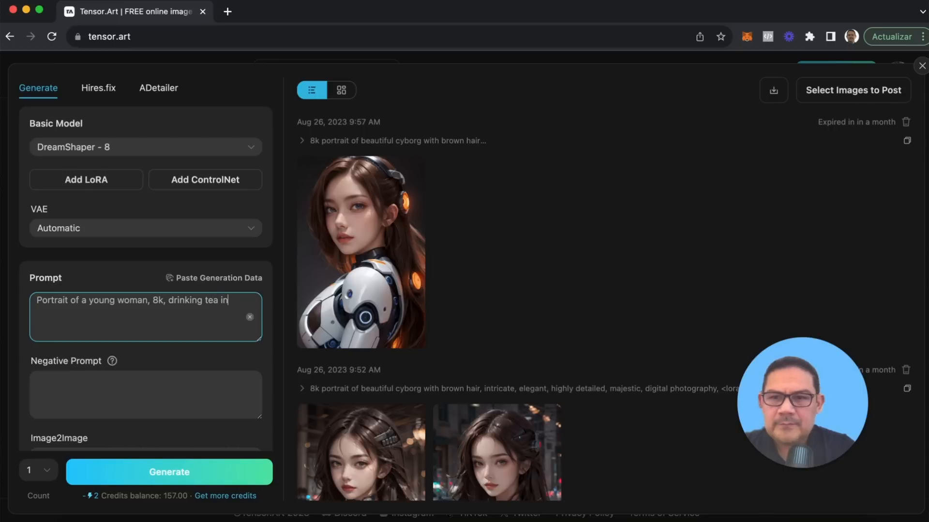
type(" the f")
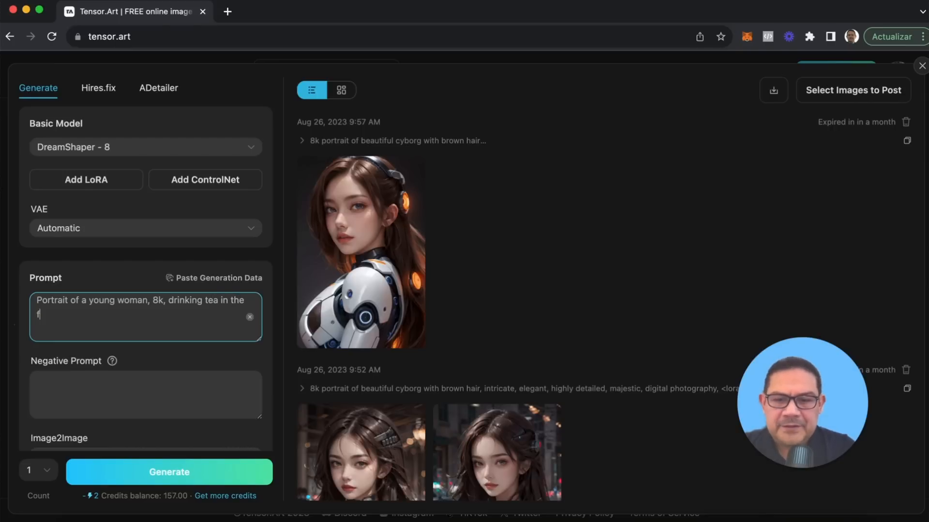
type("orest")
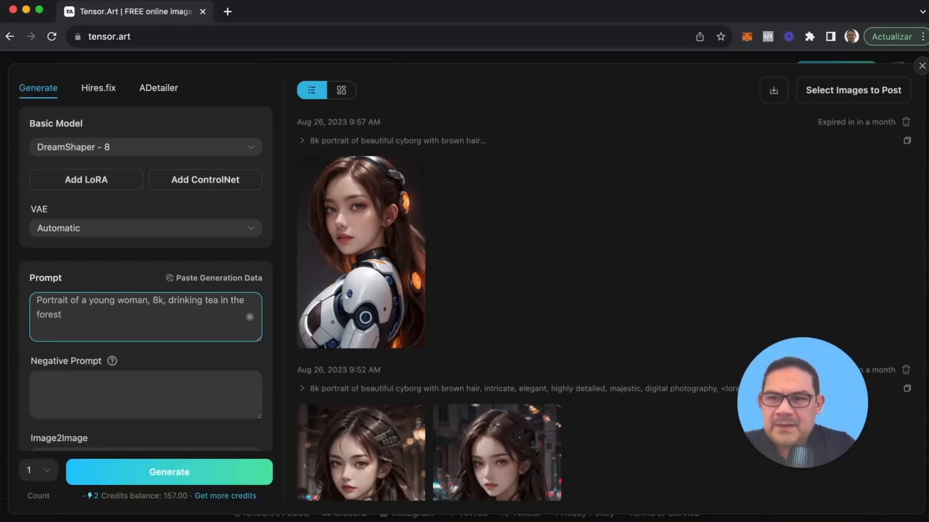
- Leave the negative prompt empty and generate one image from the tea-in-the-forest prompt
left_click(115, 392)
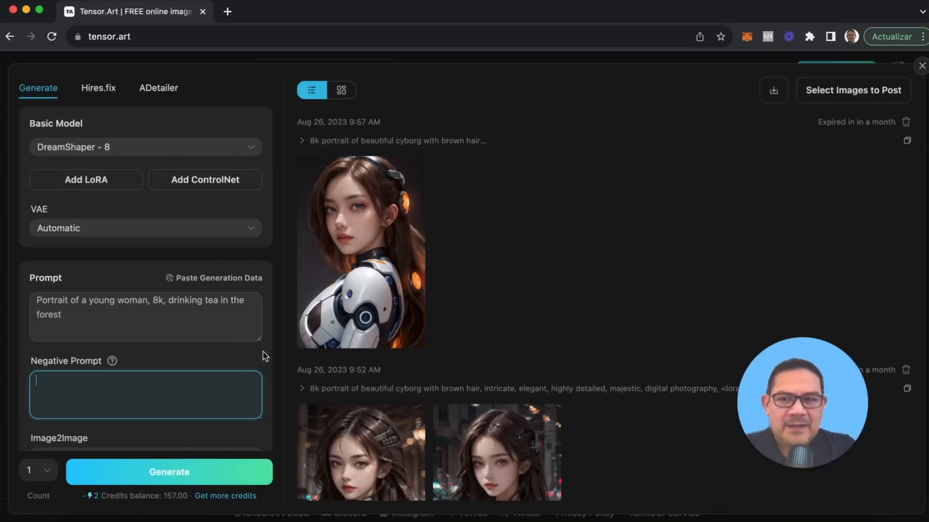
scroll(238, 351, "down", 1)
scroll(238, 349, "up", 1)
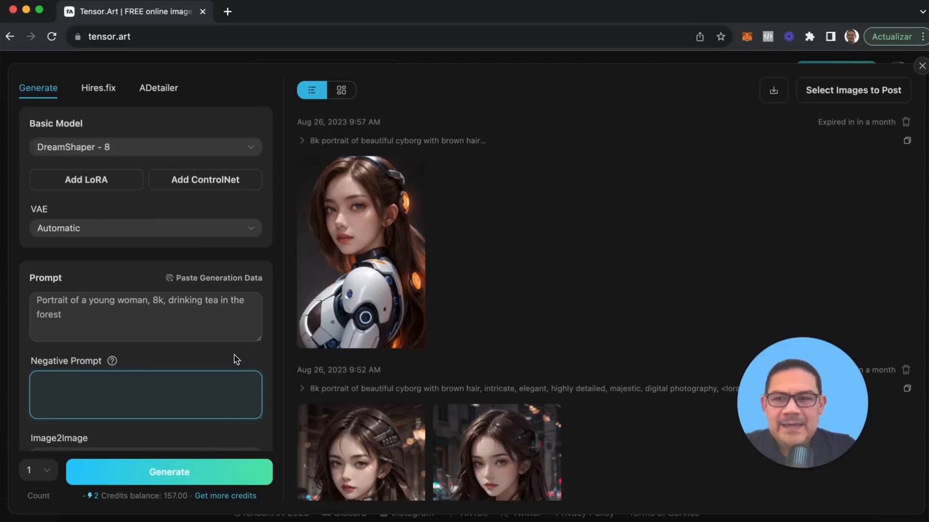
left_click(171, 476)
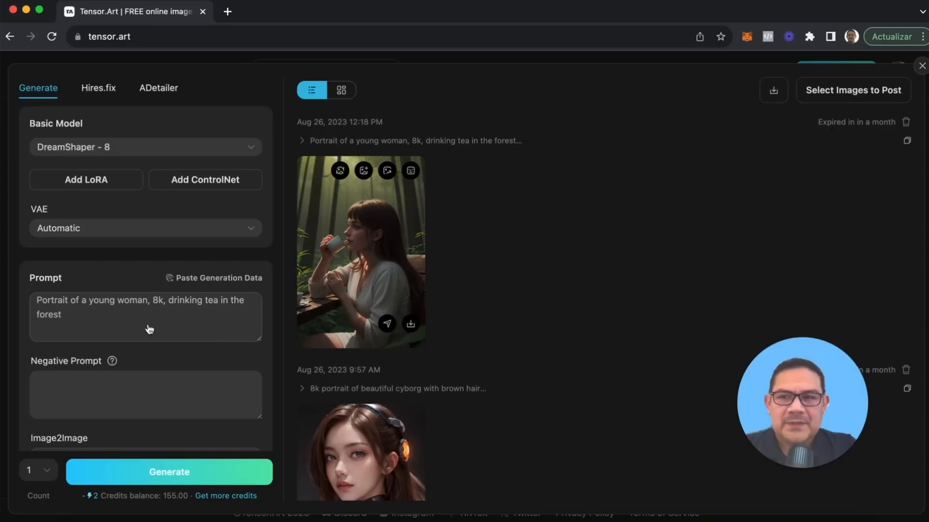
left_click(166, 333)
left_click(208, 153)
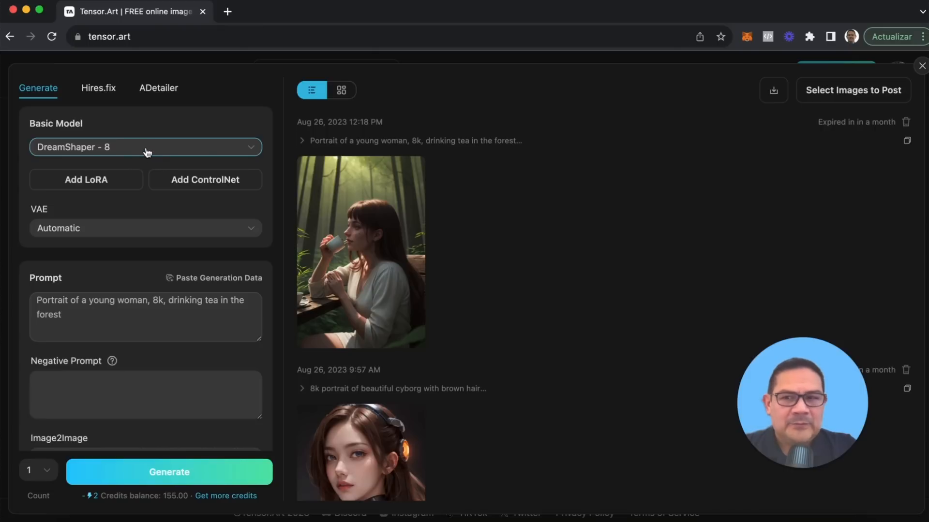
left_click(110, 310)
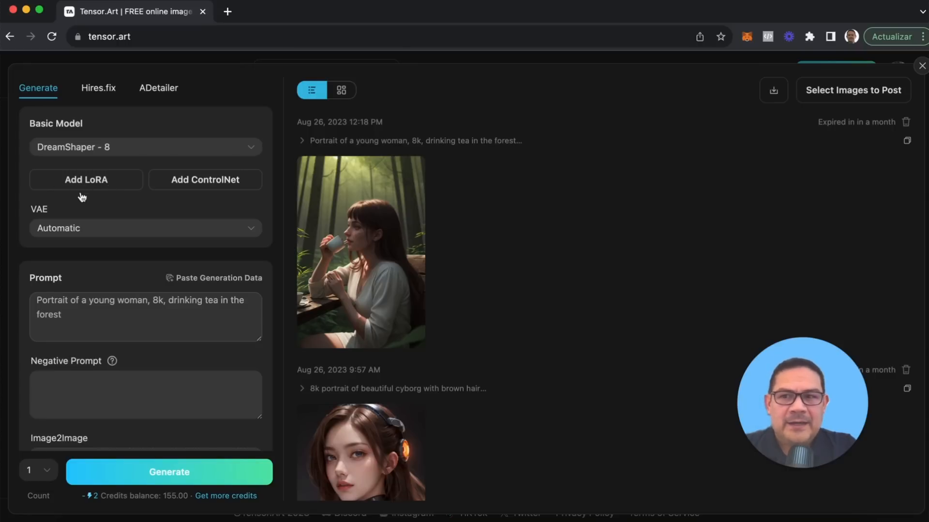
- Browse the LoRA library's Try Now selection and add the Maria Mizuse (Tomodachi) LoRA v1.0 to the generation setup
left_click(94, 180)
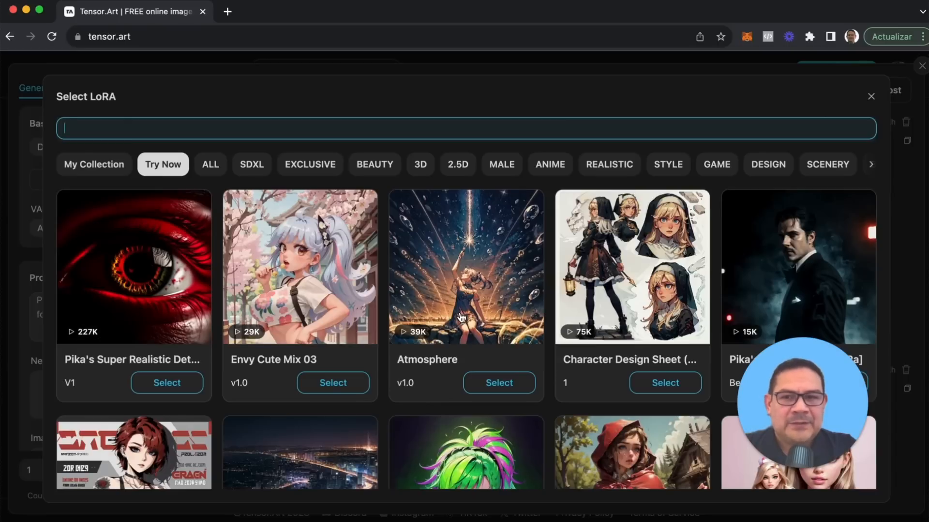
scroll(548, 323, "down", 4)
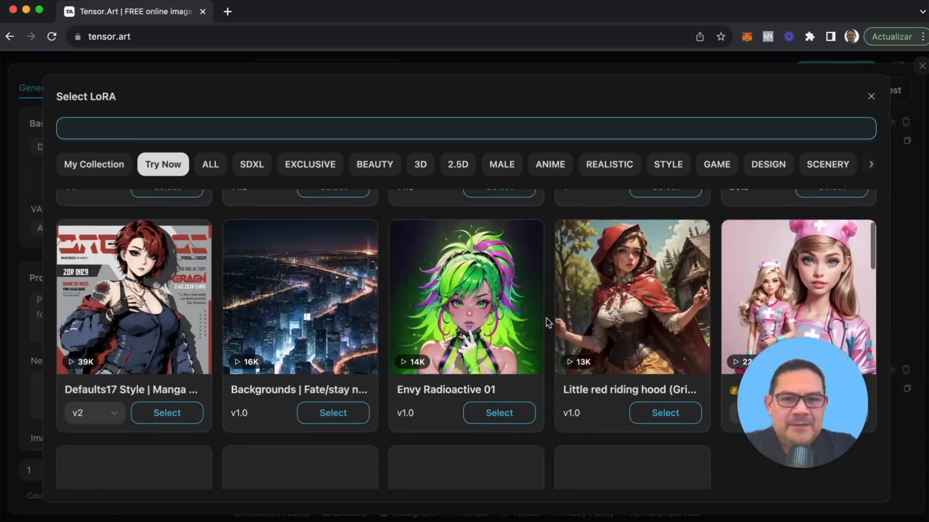
scroll(548, 323, "down", 2)
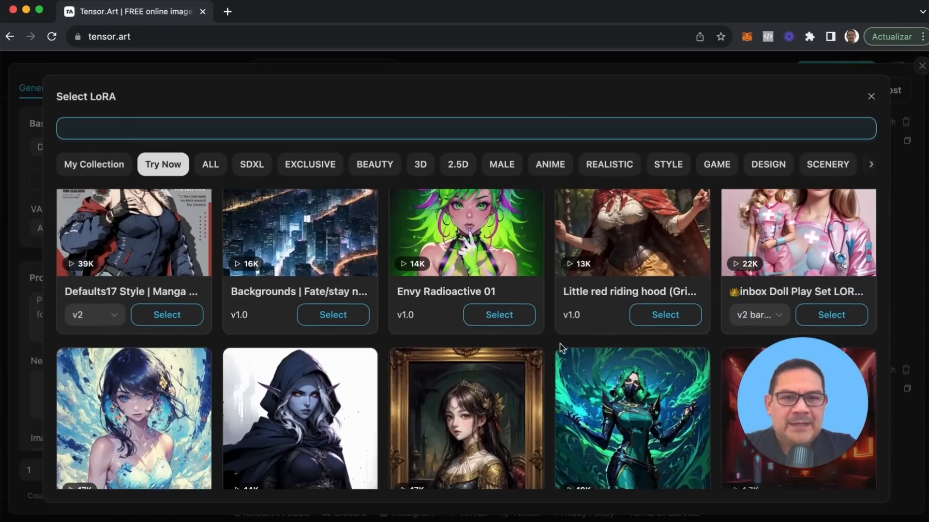
scroll(560, 348, "down", 2)
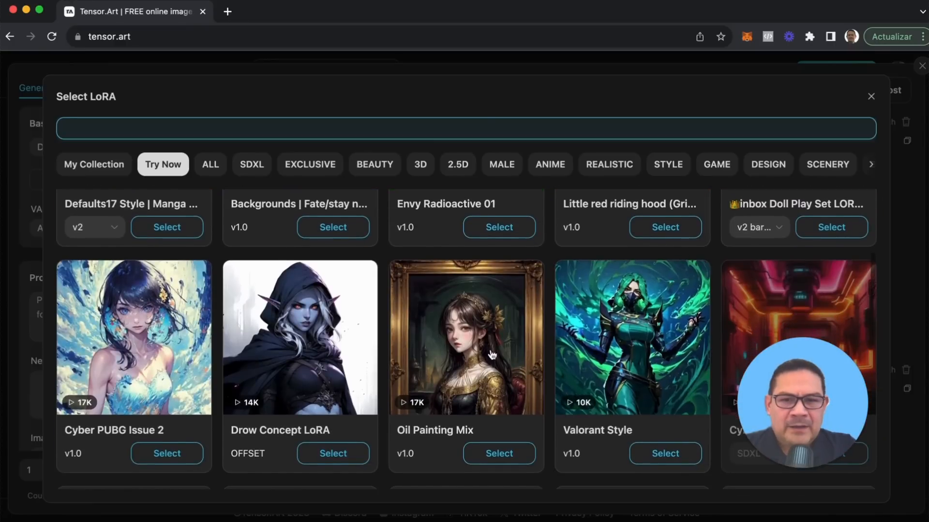
scroll(493, 355, "down", 7)
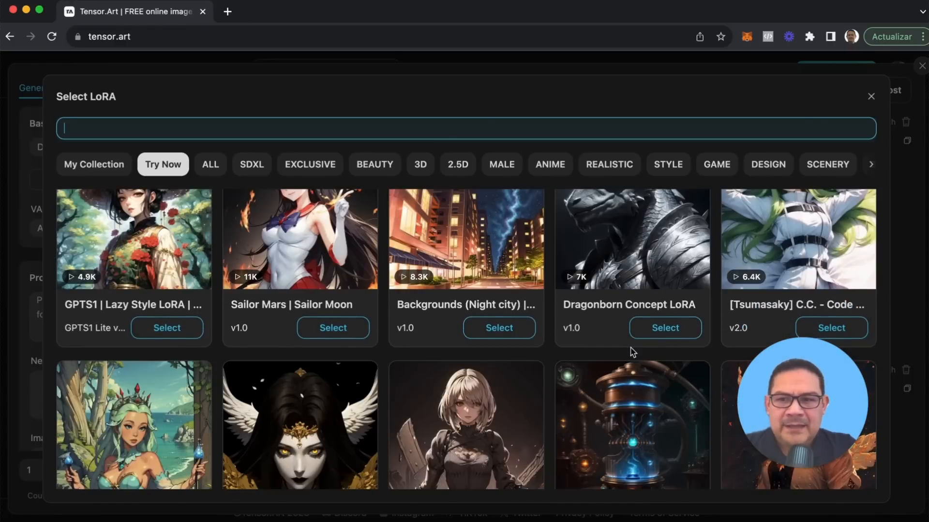
scroll(633, 352, "down", 4)
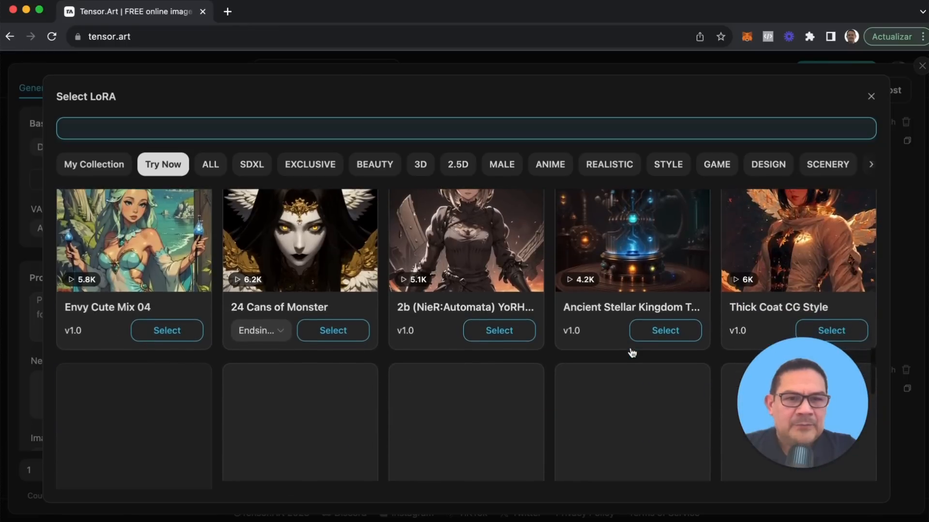
scroll(633, 352, "down", 1)
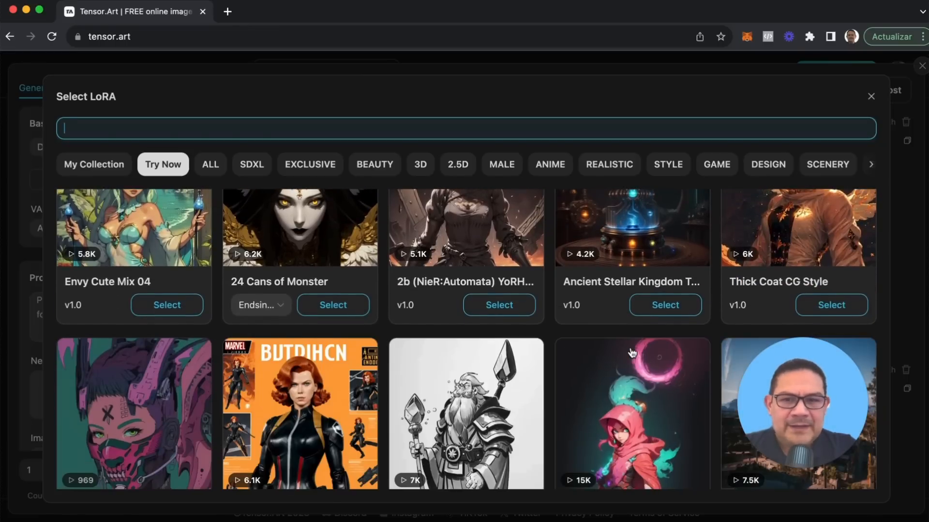
scroll(632, 353, "down", 3)
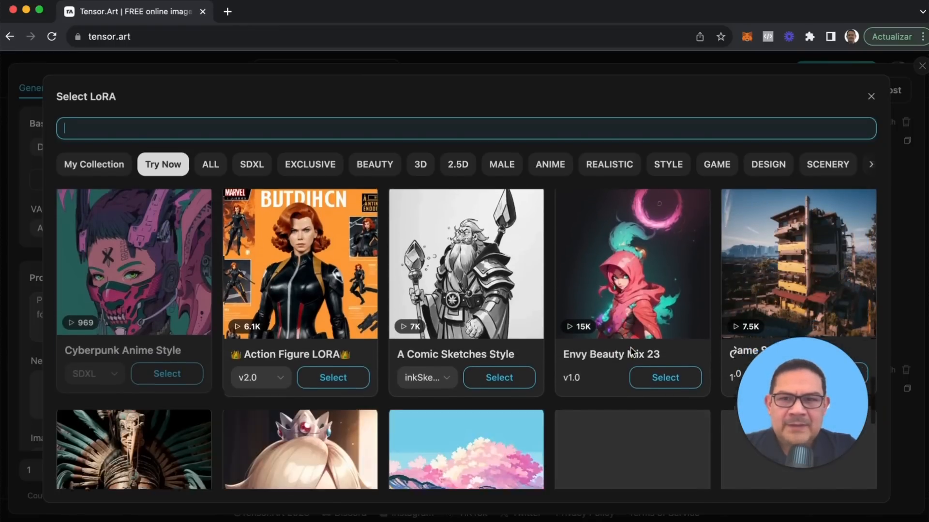
scroll(632, 352, "down", 3)
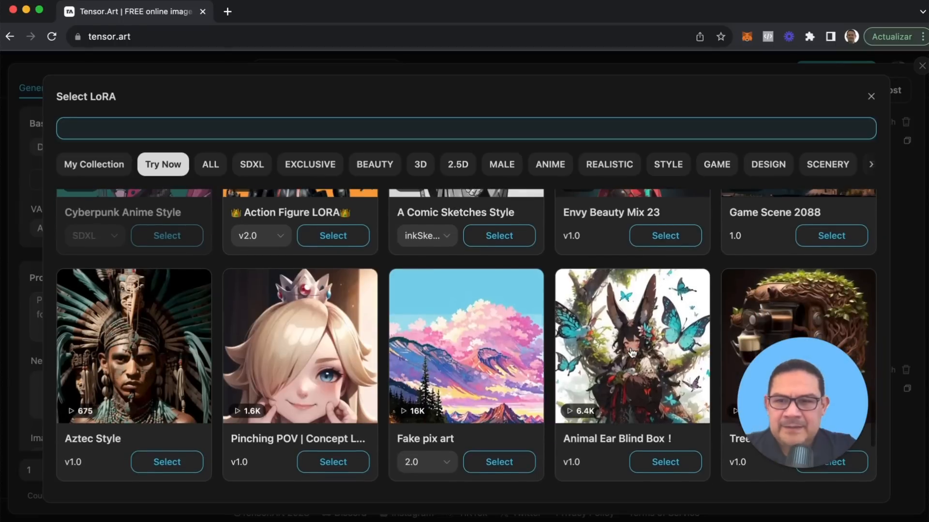
scroll(632, 352, "down", 4)
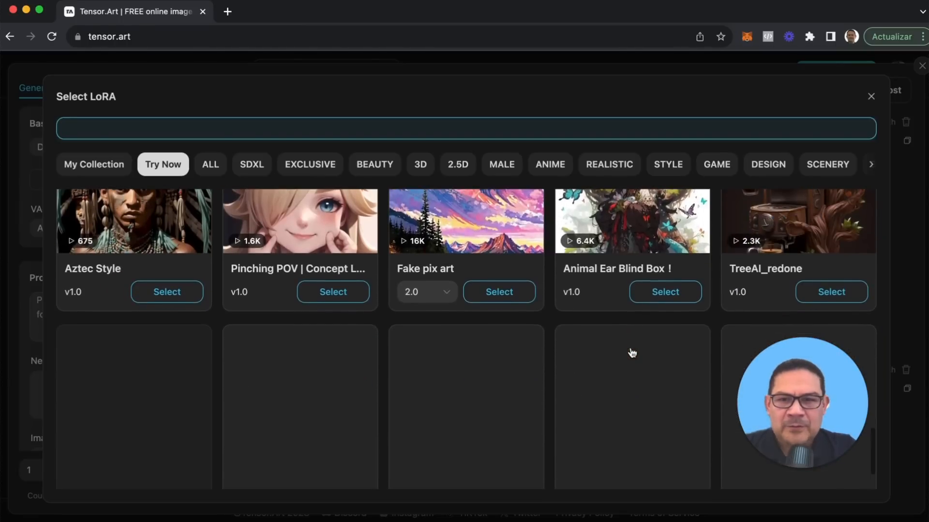
scroll(632, 352, "down", 2)
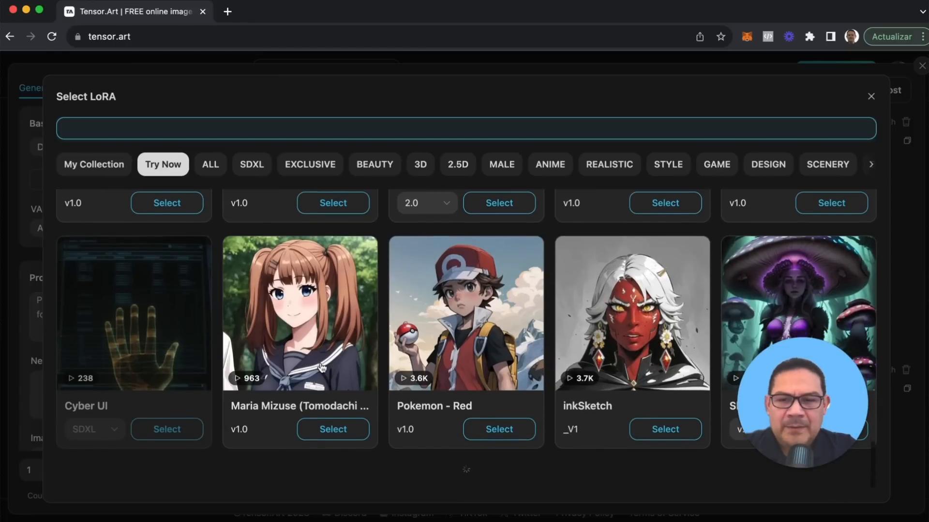
left_click(333, 430)
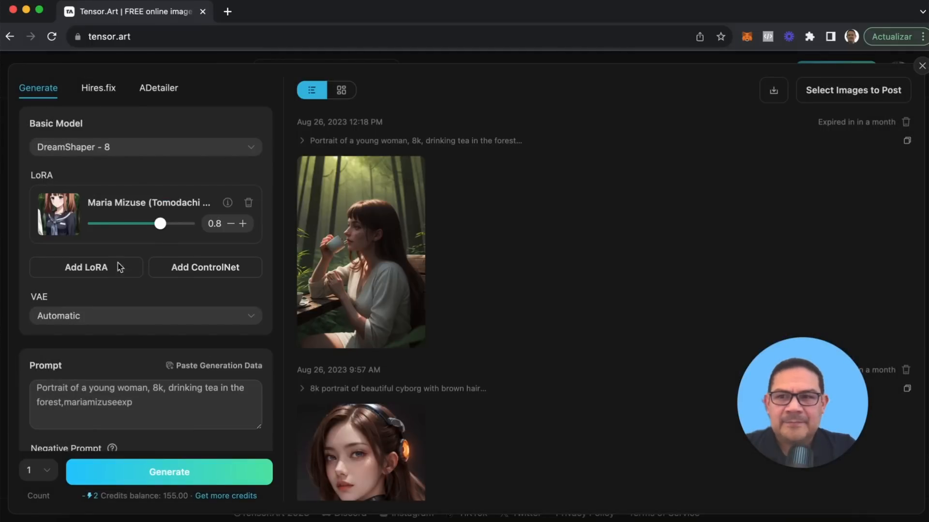
- Add the Little red riding hood LoRA v1.0 as a second LoRA and check the prompt for the added trigger words
left_click(91, 271)
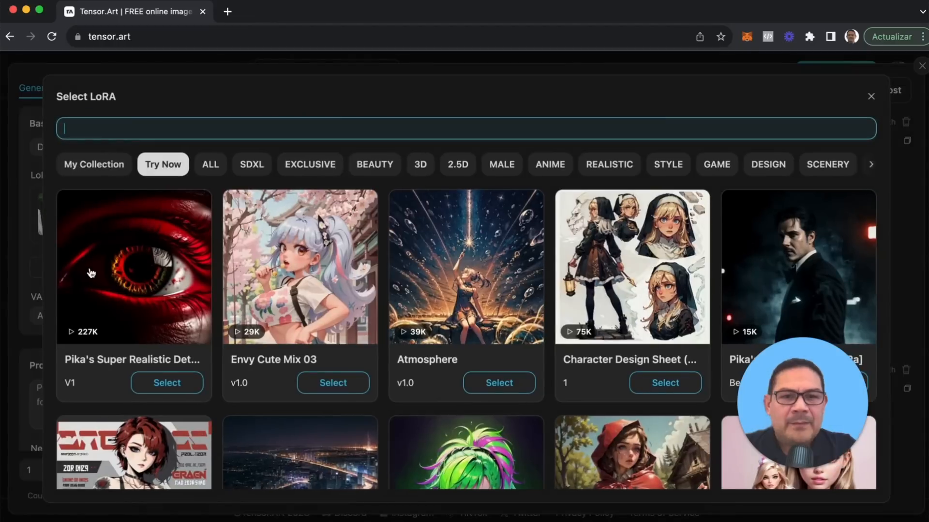
scroll(477, 319, "down", 2)
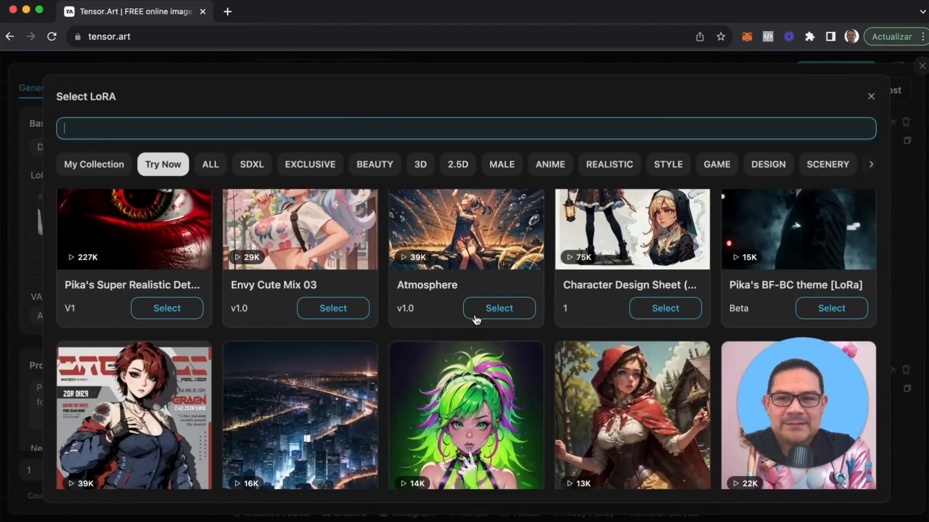
scroll(477, 319, "down", 1)
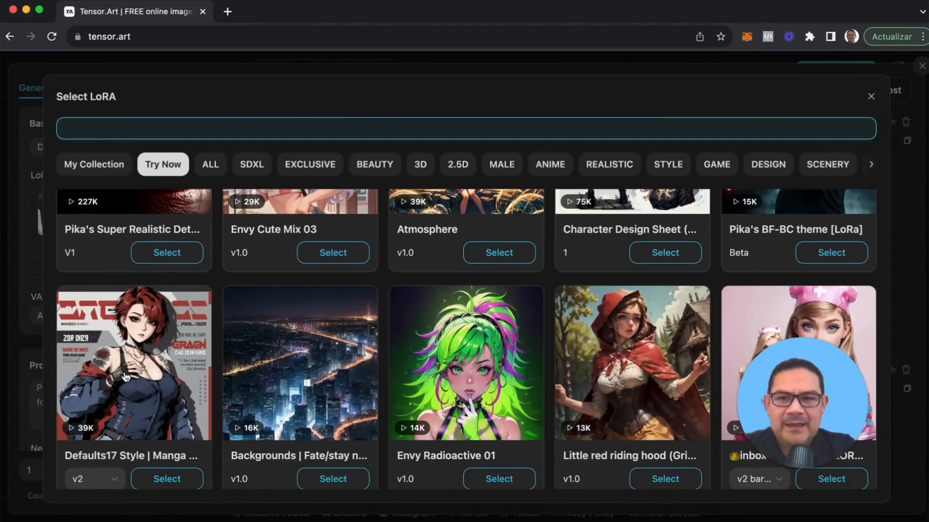
left_click(638, 380)
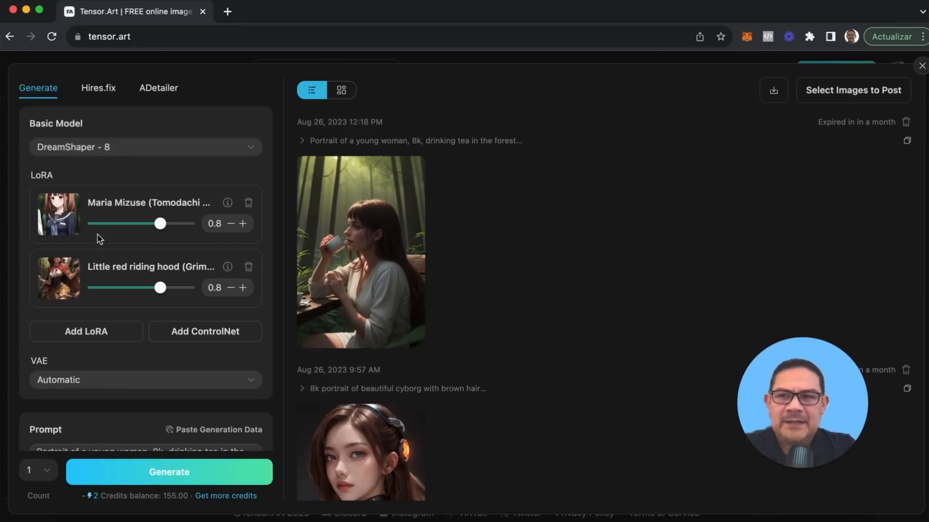
scroll(146, 287, "down", 3)
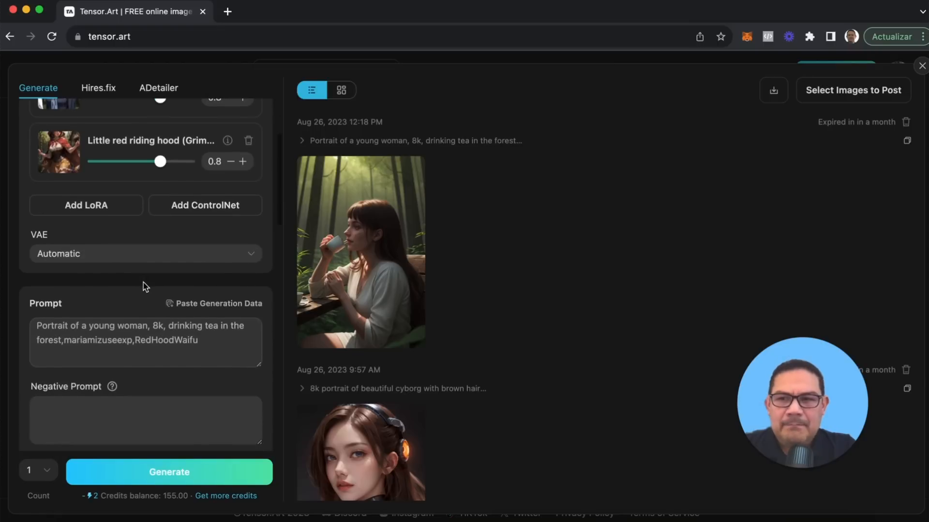
left_click(134, 348)
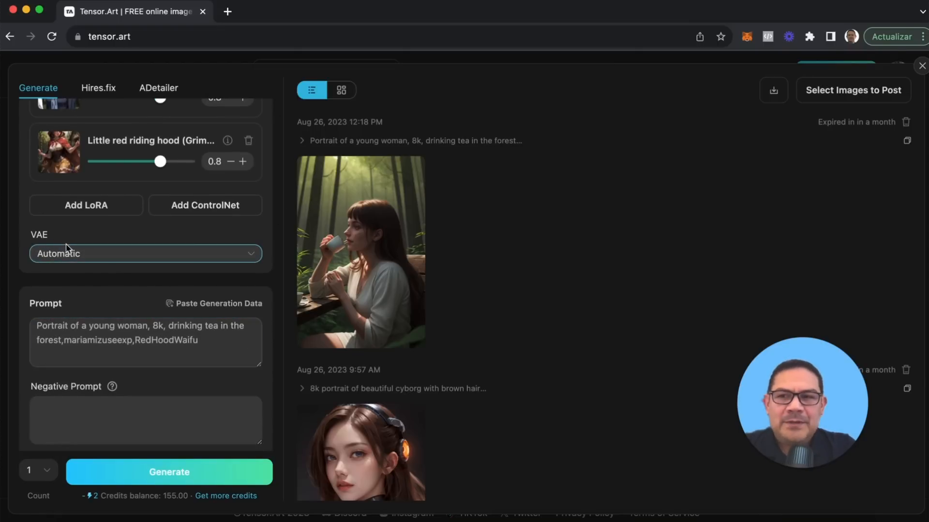
- Keep the VAE on Automatic, generate one image with both LoRAs, and compare it with the earlier tea portrait
left_click(129, 261)
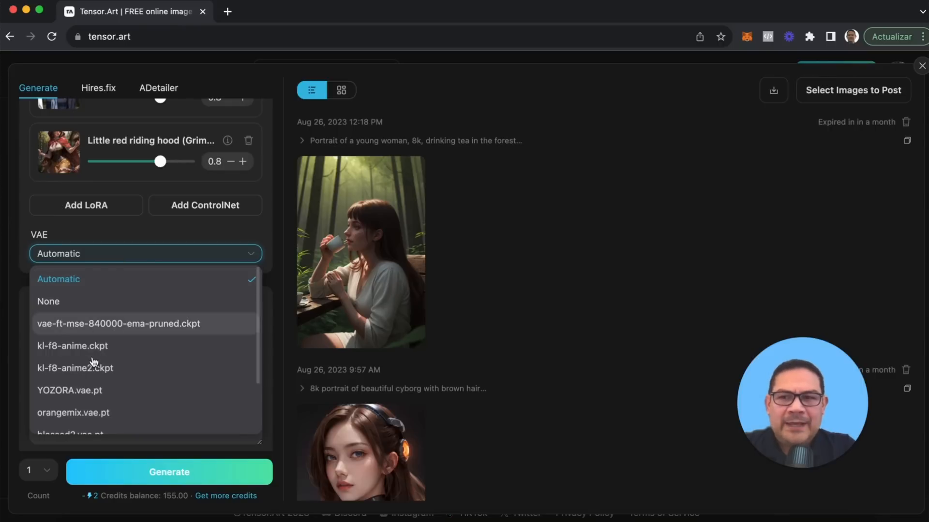
left_click(94, 257)
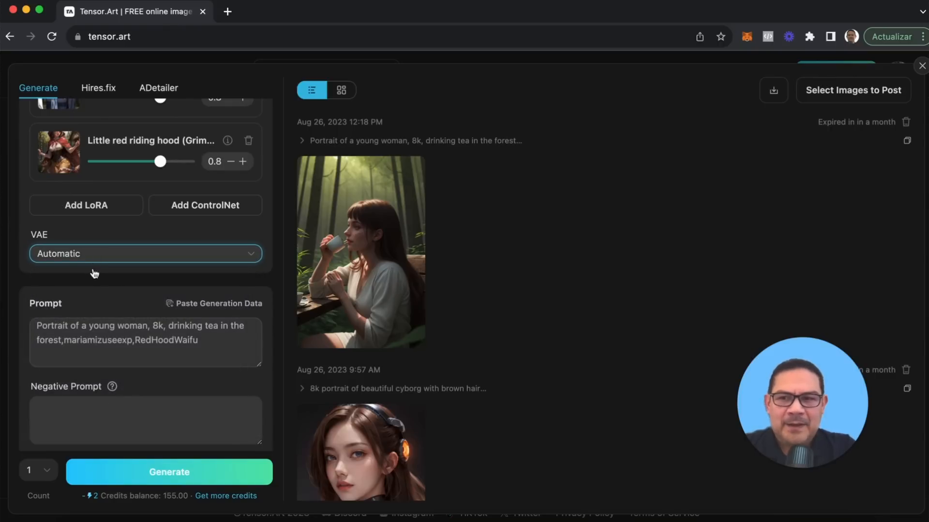
left_click(169, 476)
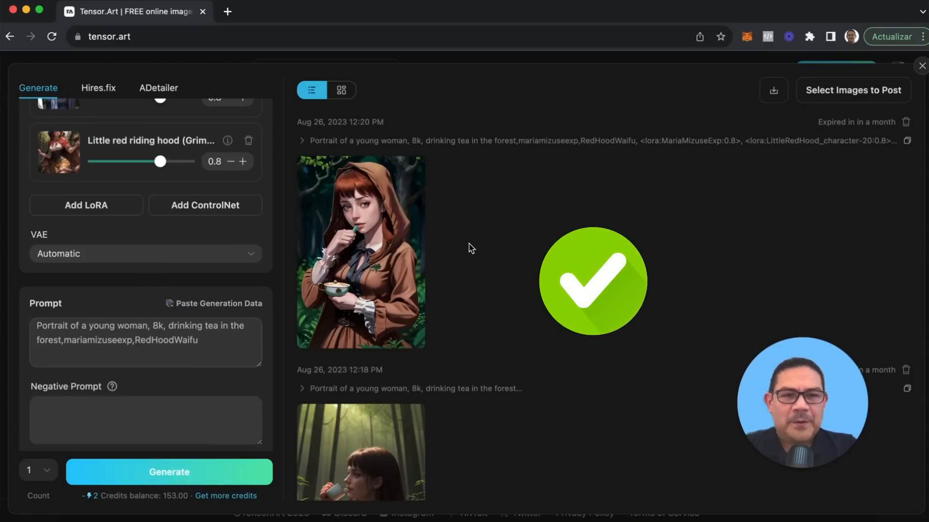
scroll(471, 248, "down", 3)
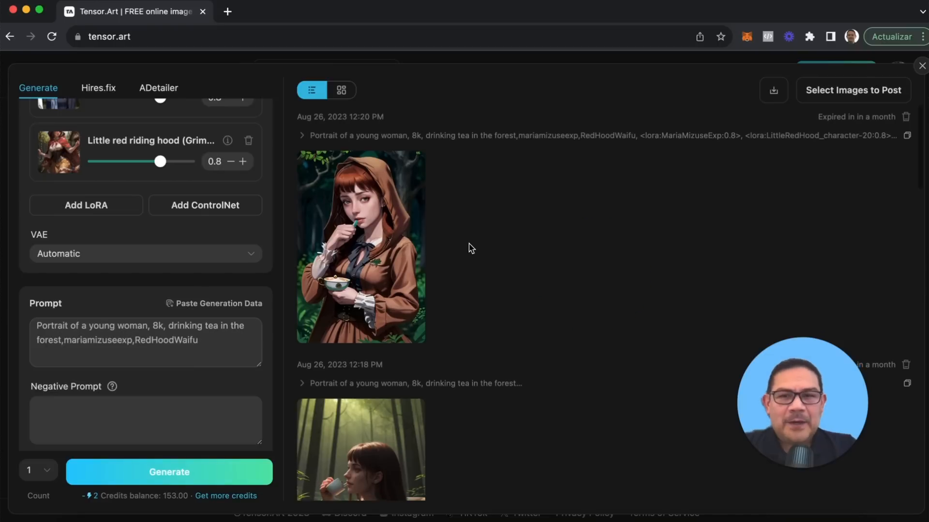
scroll(470, 247, "down", 1)
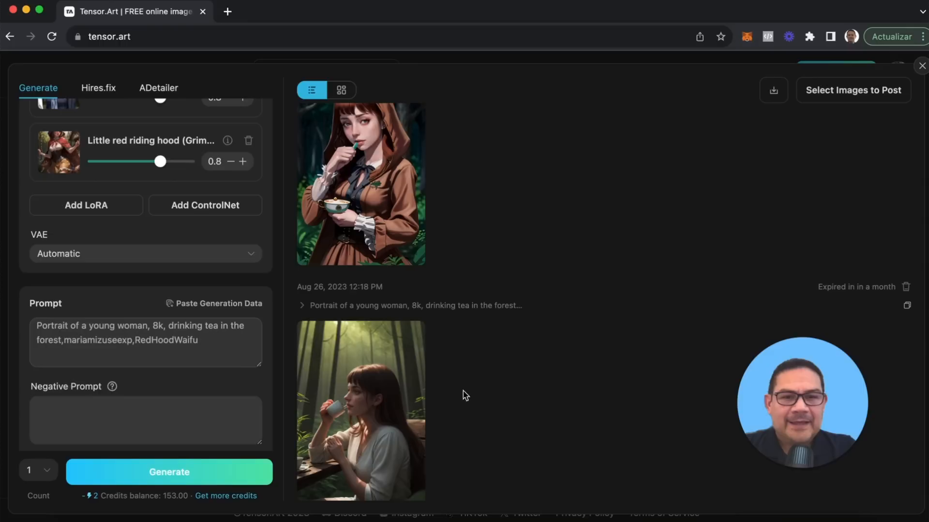
scroll(217, 215, "up", 3)
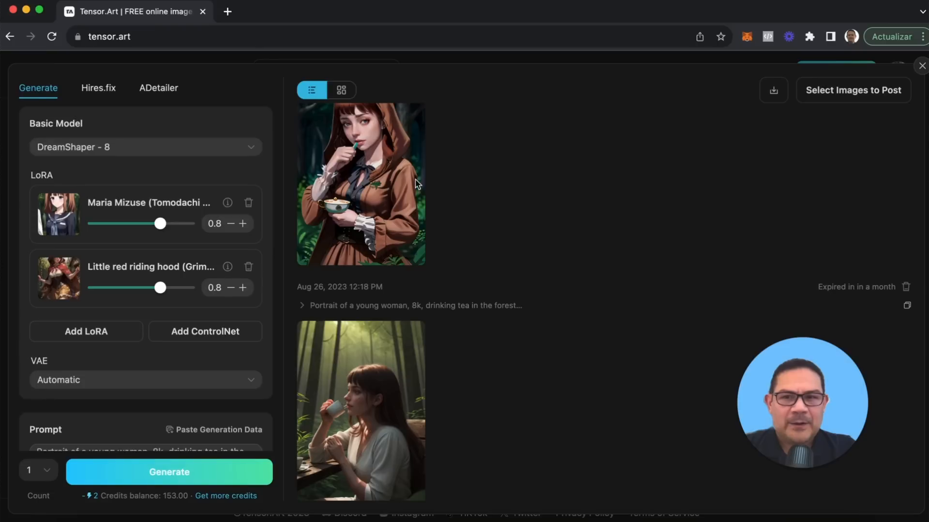
mouse_move(428, 250)
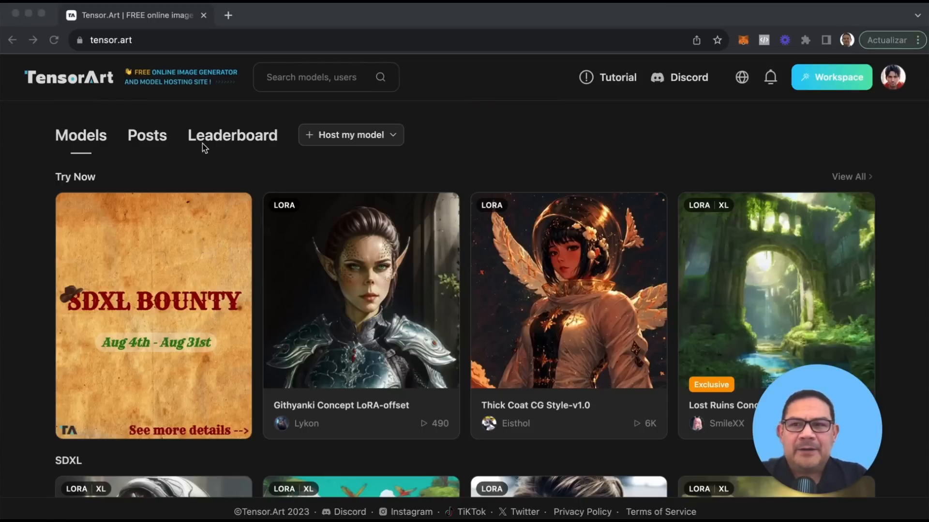
- Browse the community posts trending today and remix the blue-haired "rockstar, futuristic" image
left_click(150, 142)
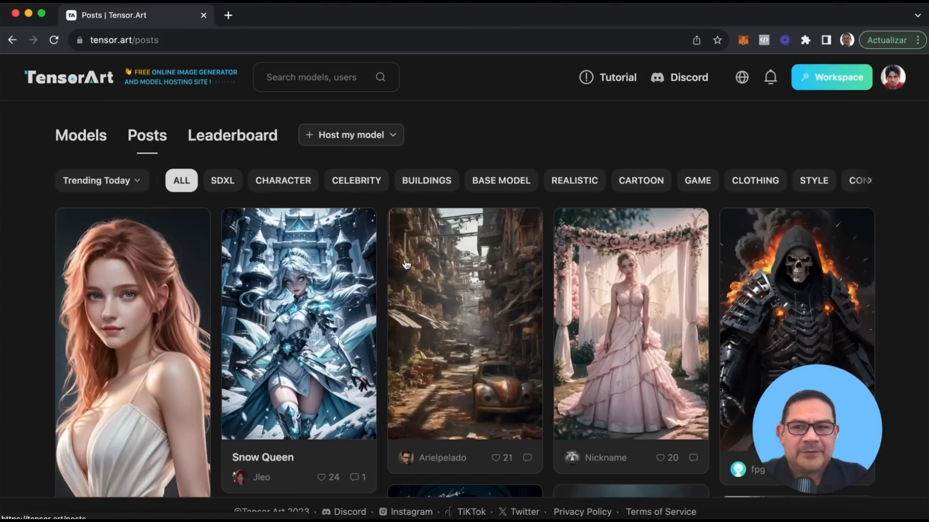
scroll(571, 361, "down", 5)
scroll(571, 361, "down", 3)
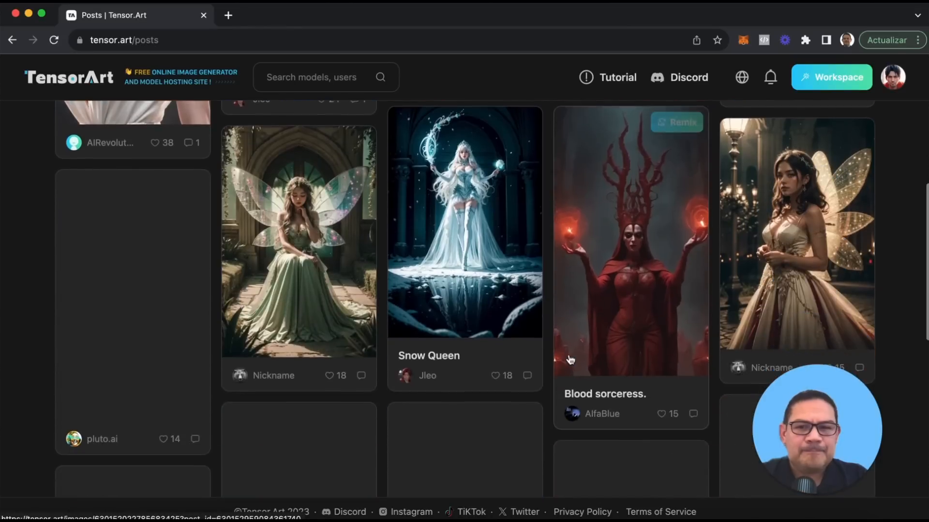
scroll(571, 360, "down", 7)
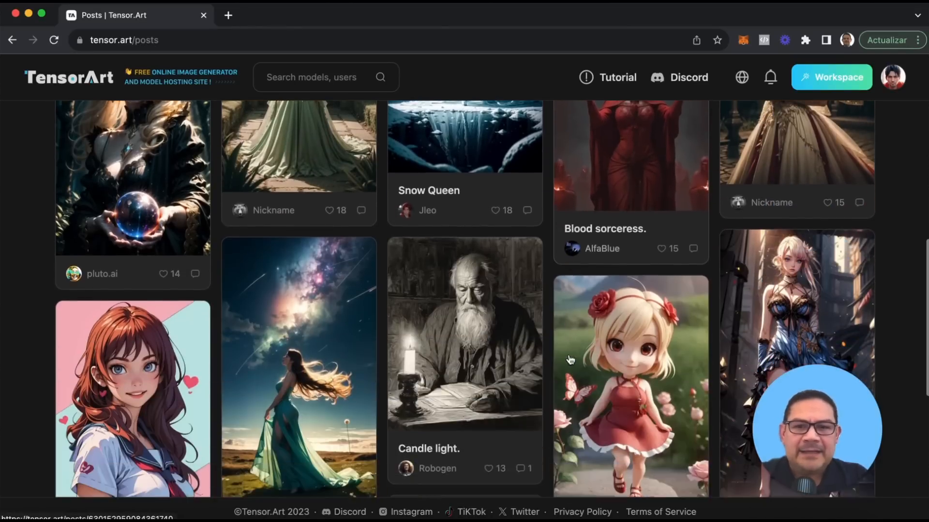
scroll(571, 360, "down", 2)
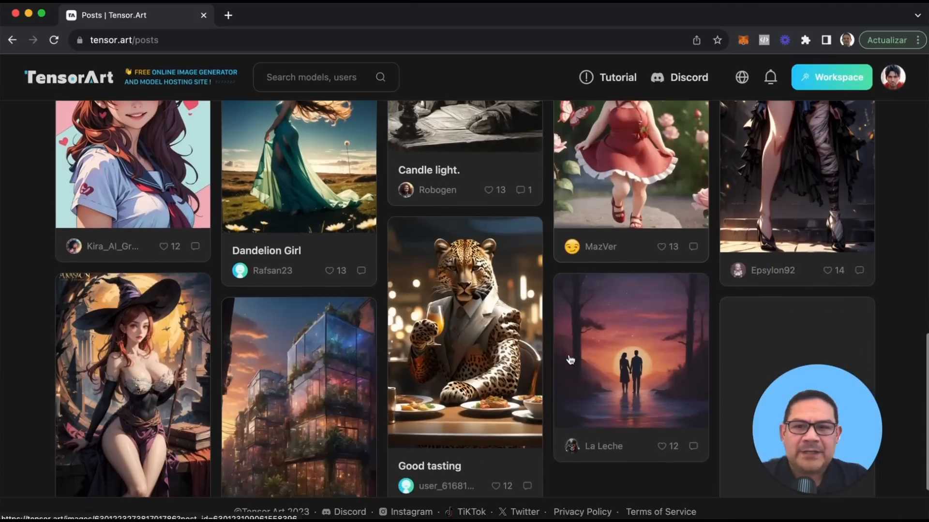
scroll(571, 360, "down", 1)
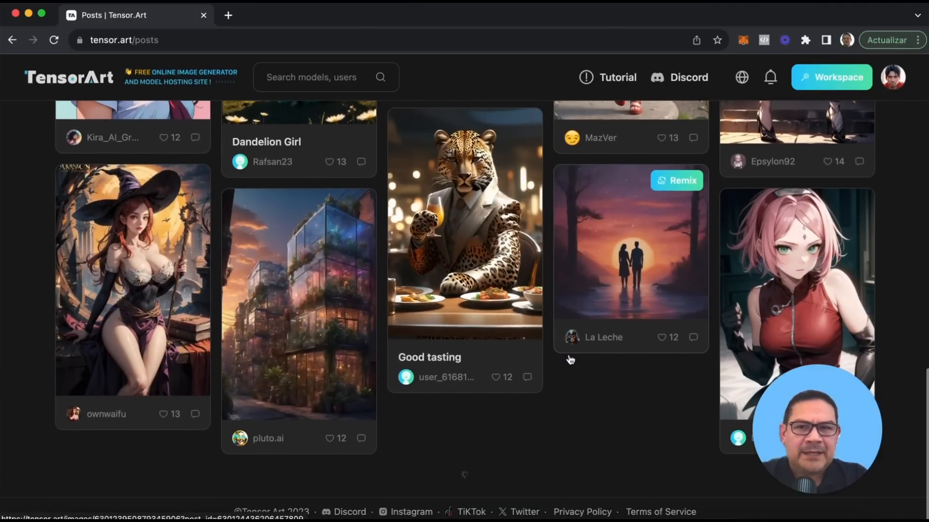
scroll(571, 360, "down", 3)
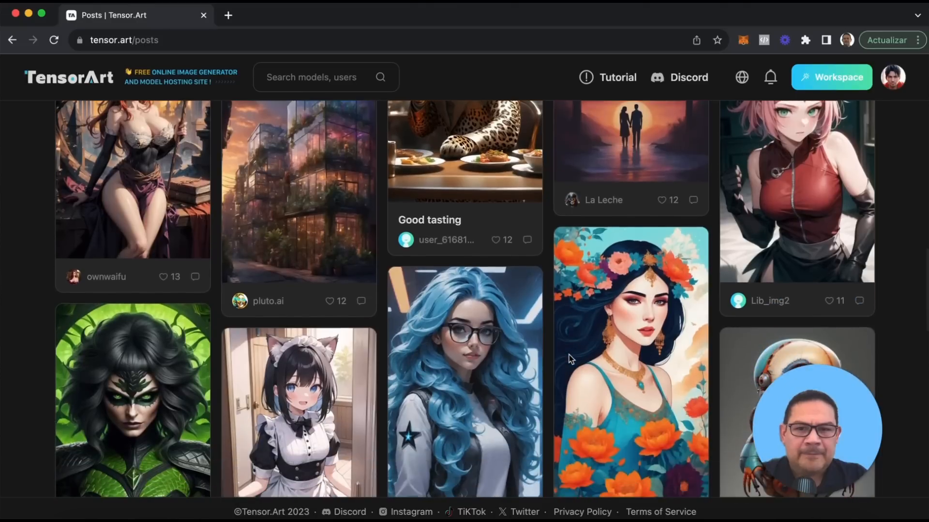
scroll(569, 355, "down", 1)
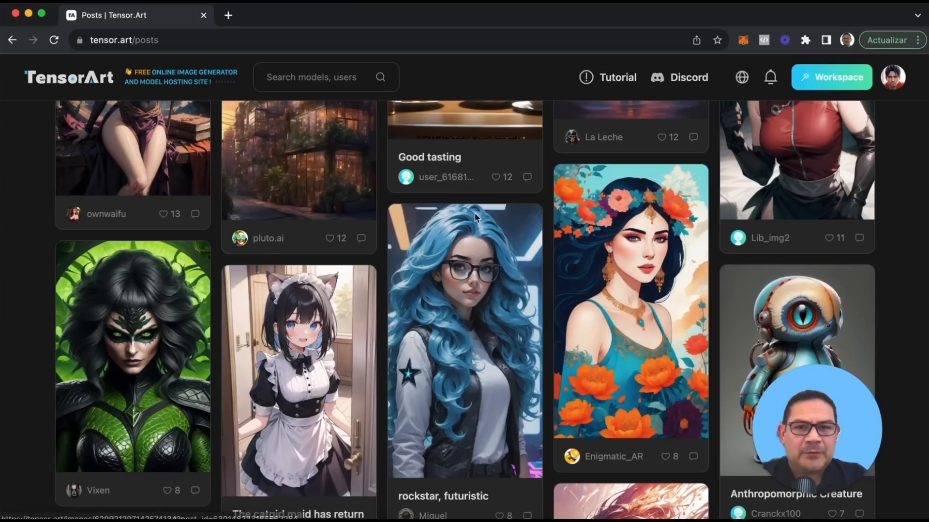
mouse_move(513, 257)
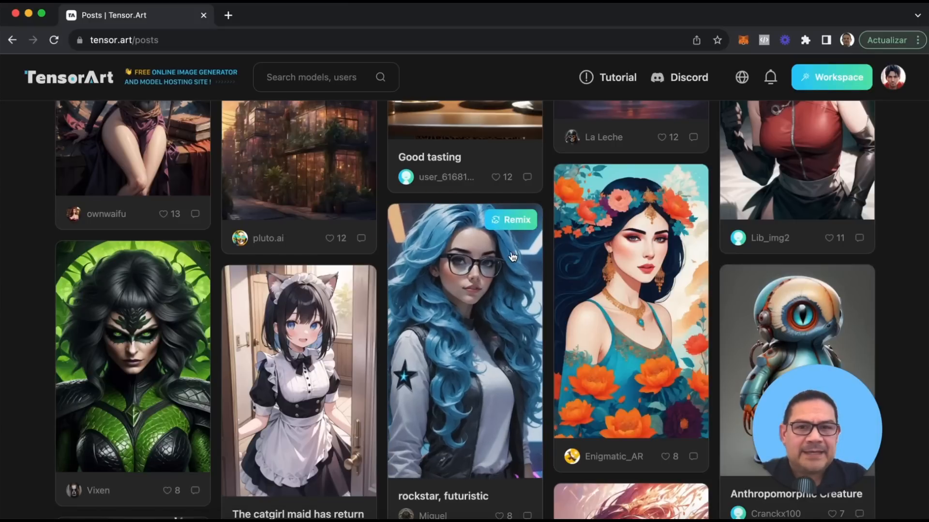
left_click(515, 220)
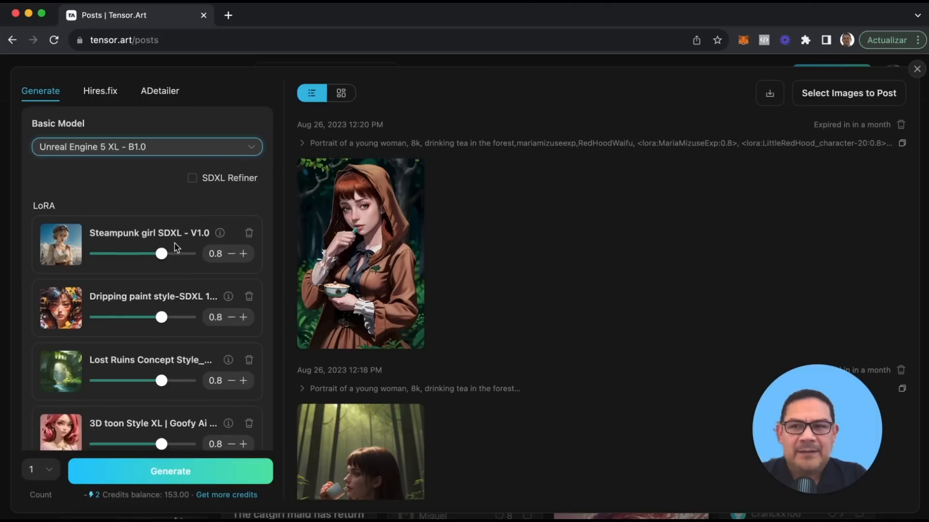
- Review the remix's generation setup: base model, LoRAs, VAE, prompt, negative prompt, aspect ratio, sampling, seed and Hires.fix settings
scroll(161, 257, "down", 2)
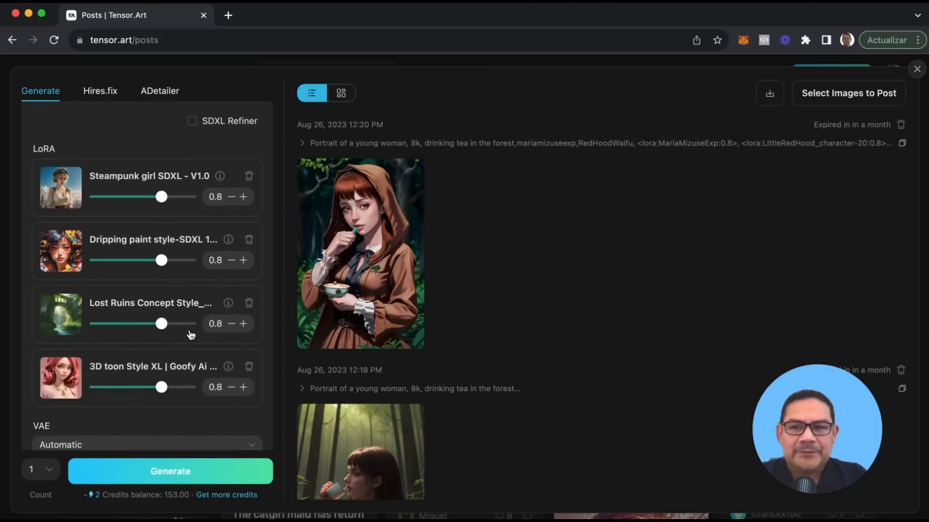
scroll(191, 333, "down", 8)
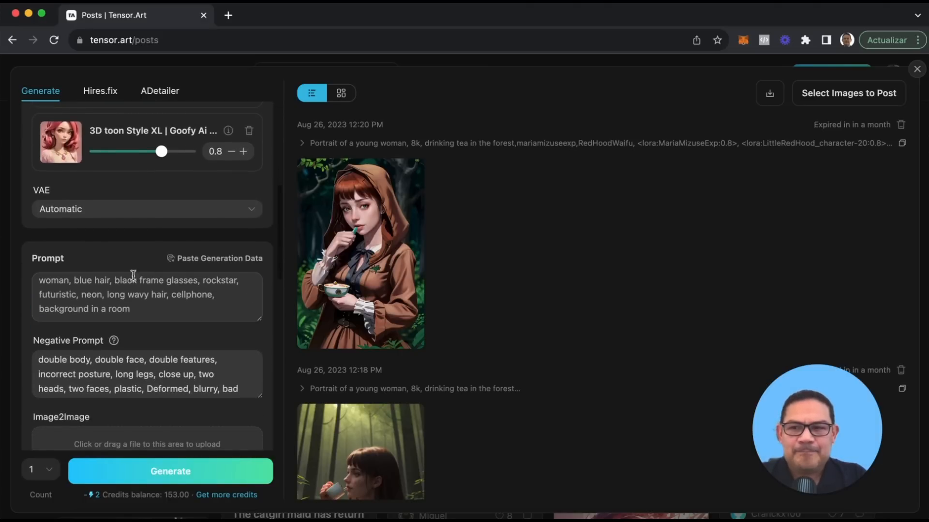
left_click(164, 384)
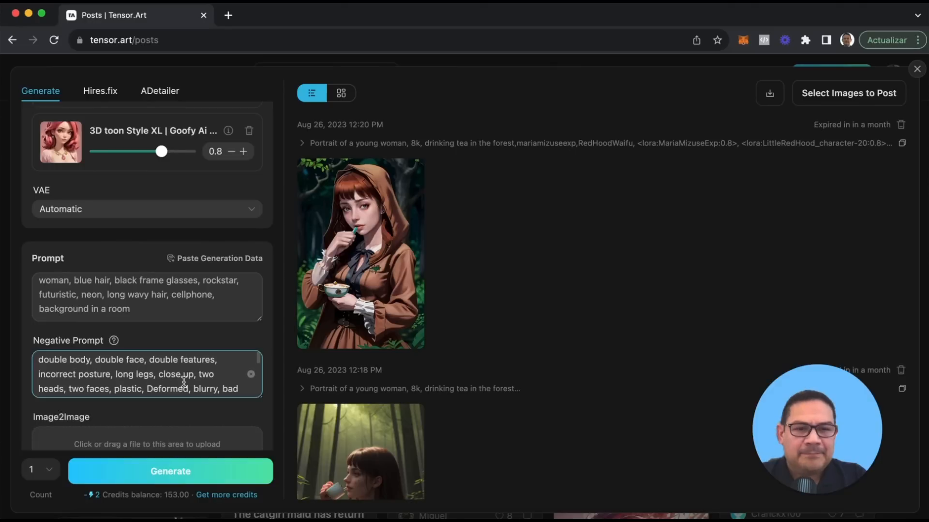
scroll(182, 379, "down", 5)
scroll(271, 421, "down", 5)
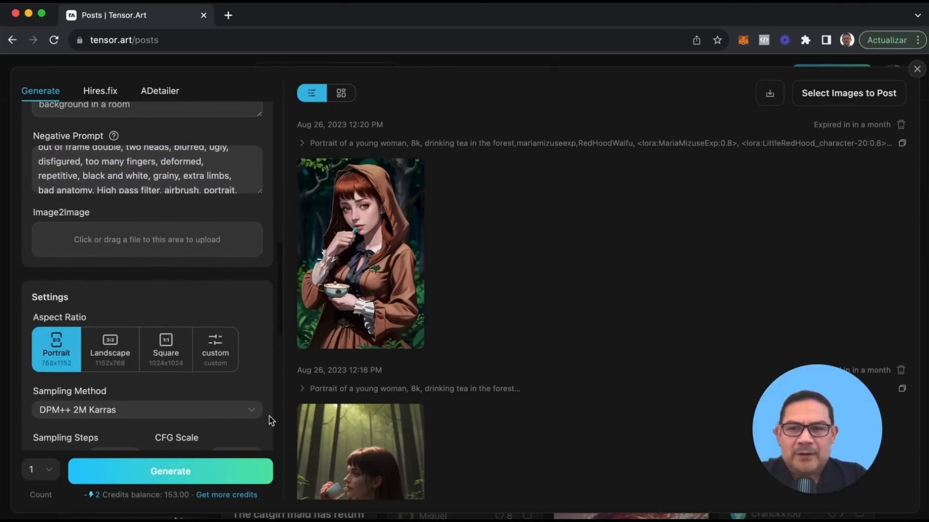
scroll(271, 420, "down", 7)
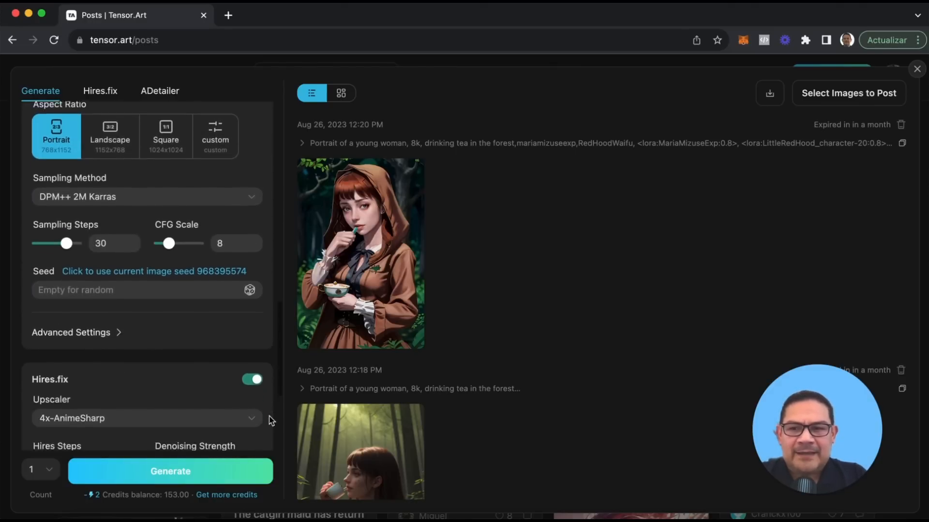
scroll(270, 421, "down", 3)
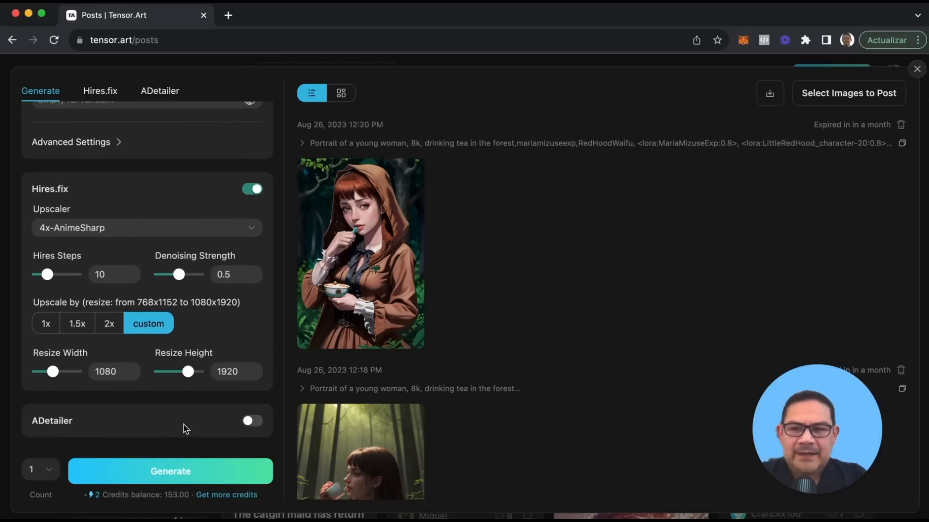
scroll(213, 392, "up", 11)
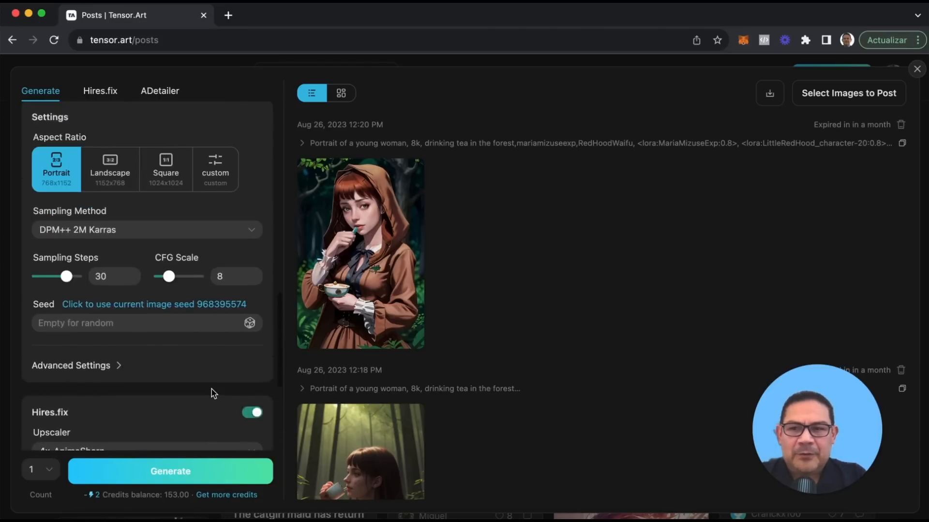
scroll(210, 390, "up", 5)
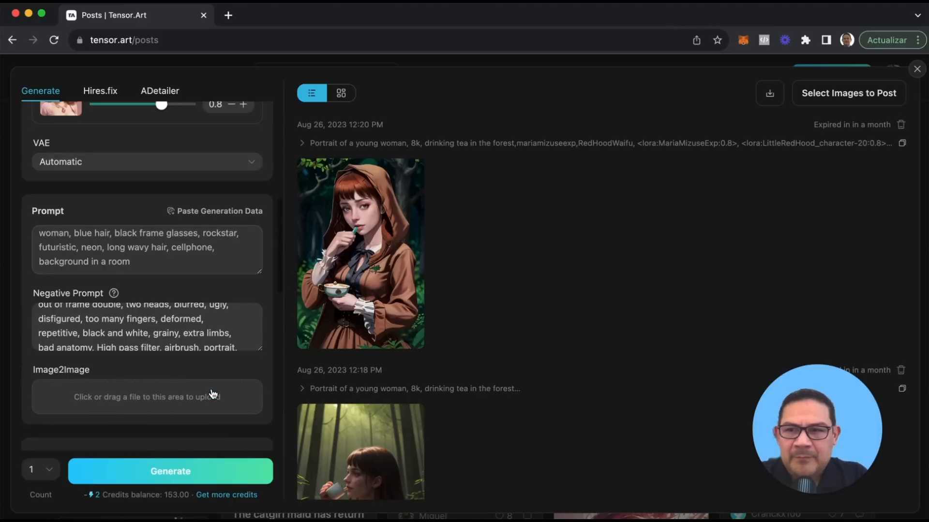
scroll(212, 393, "up", 5)
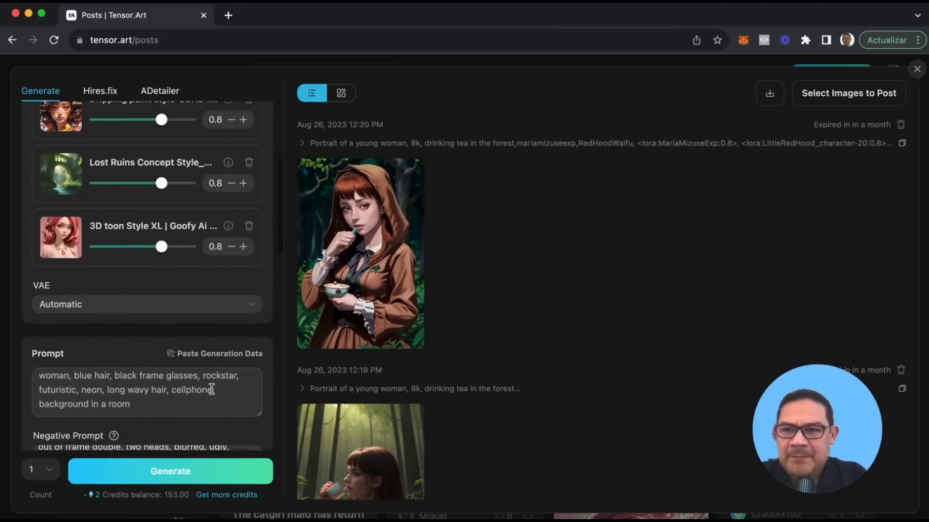
scroll(212, 390, "down", 4)
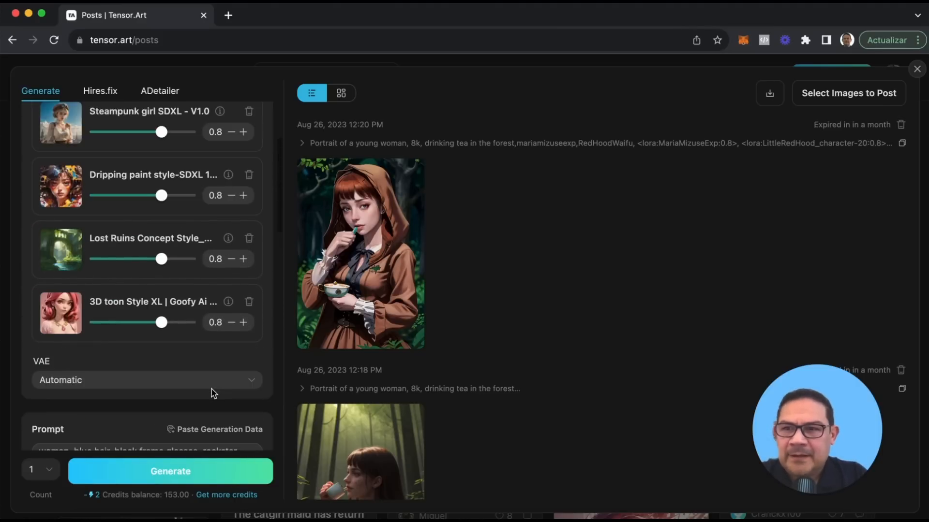
scroll(210, 393, "down", 4)
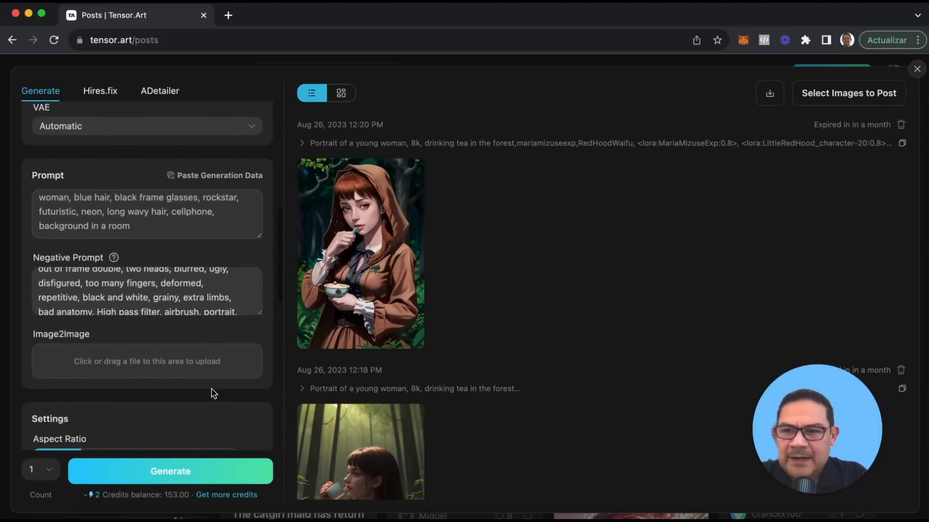
scroll(214, 395, "down", 5)
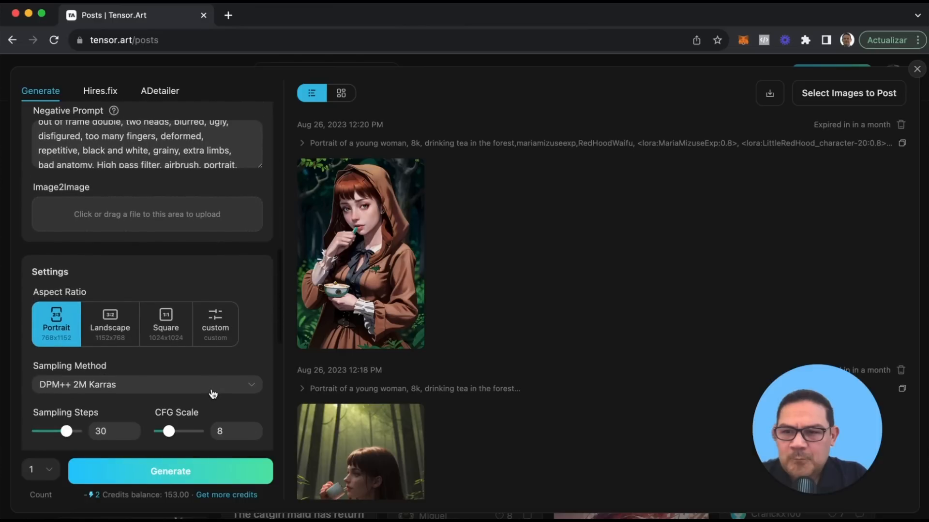
scroll(212, 394, "down", 2)
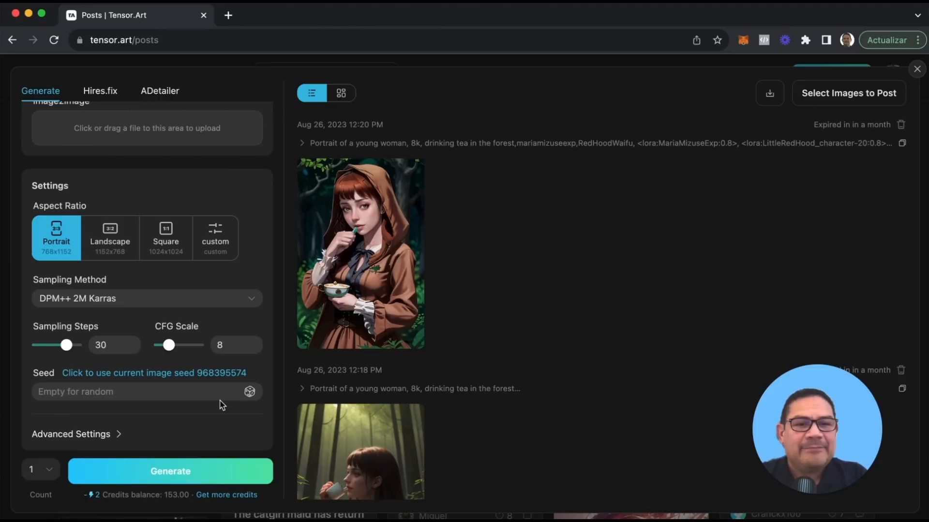
- Set the image count to 2, leave the seed empty for random, generate the remix images and view the results
left_click(49, 471)
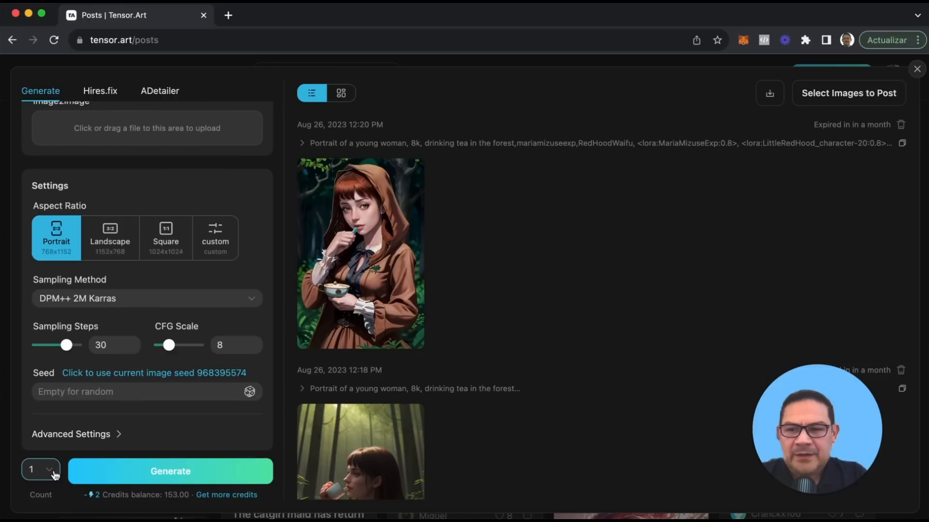
left_click(55, 474)
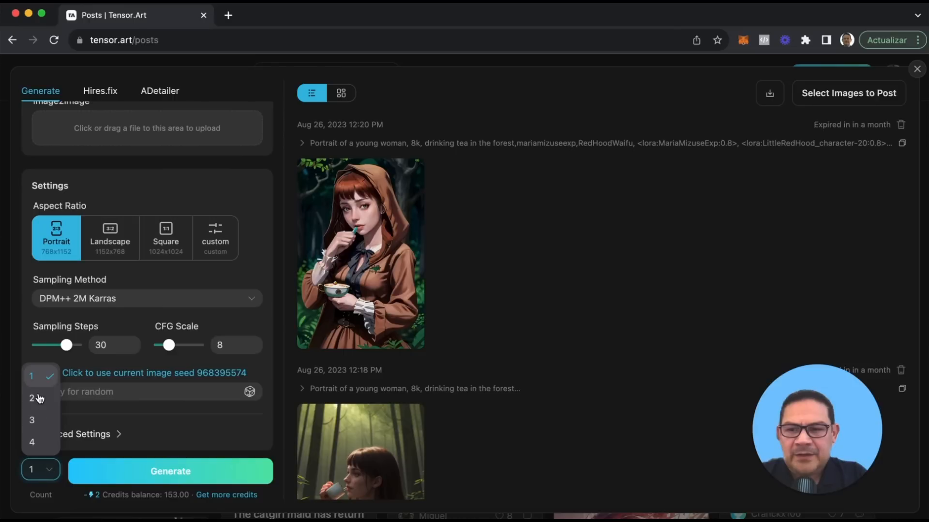
left_click(43, 410)
left_click(123, 392)
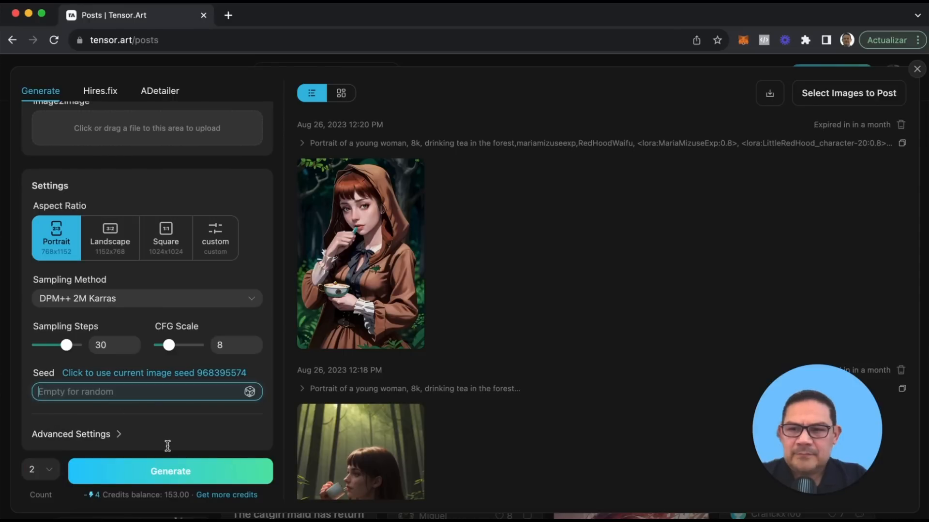
key("super+a")
left_click(164, 471)
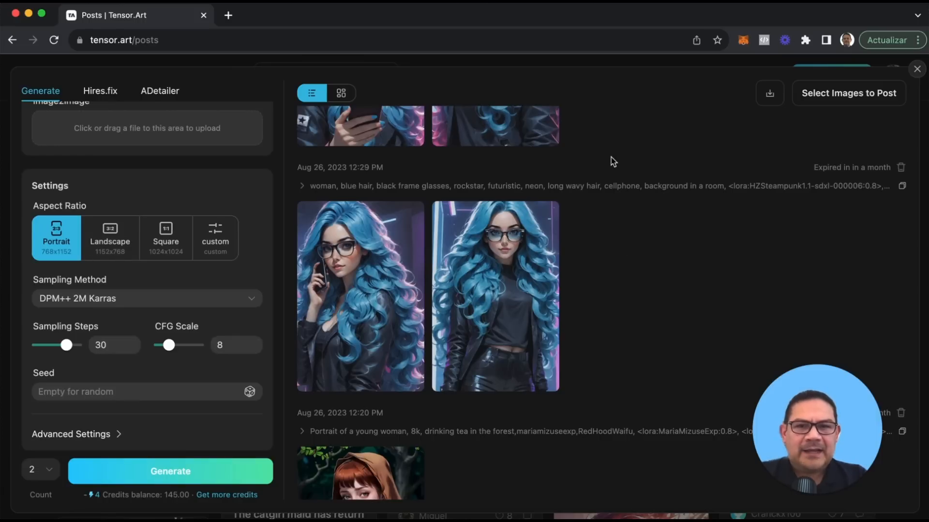
scroll(606, 140, "up", 4)
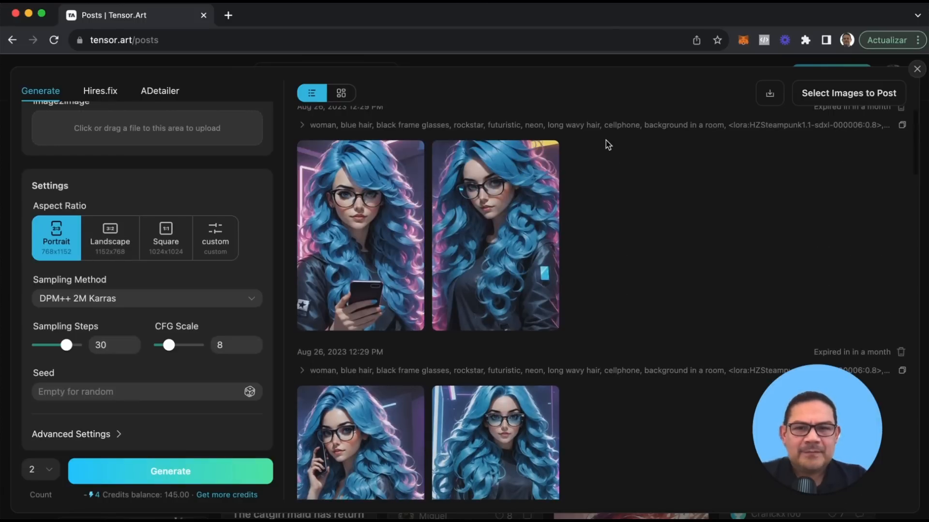
scroll(606, 140, "up", 1)
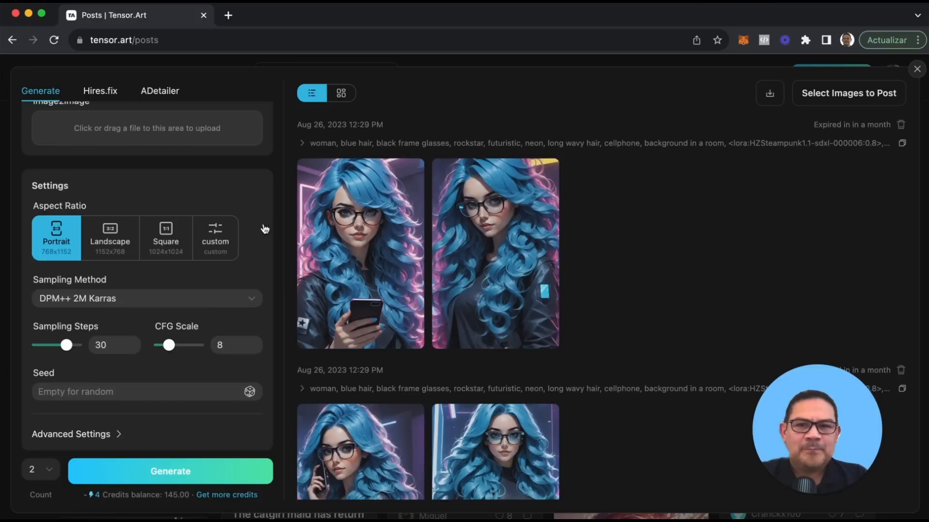
- Upload "Prueba 1.png" as the Image2Image reference and set its denoising strength to 0.81
left_click(208, 232)
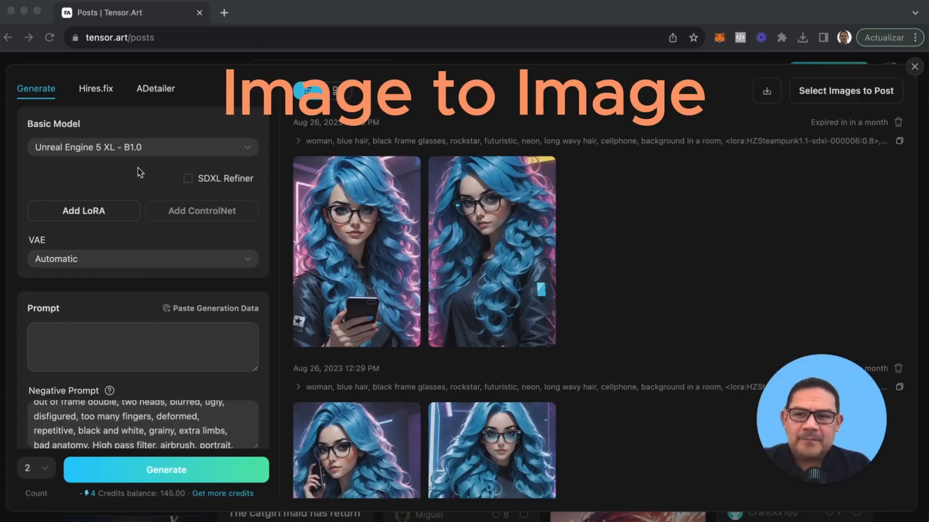
scroll(170, 215, "down", 5)
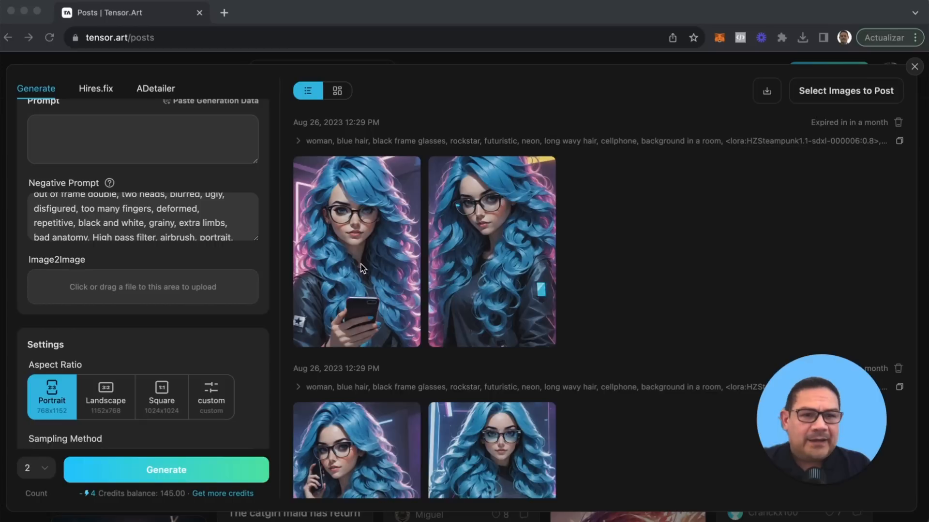
left_click(141, 289)
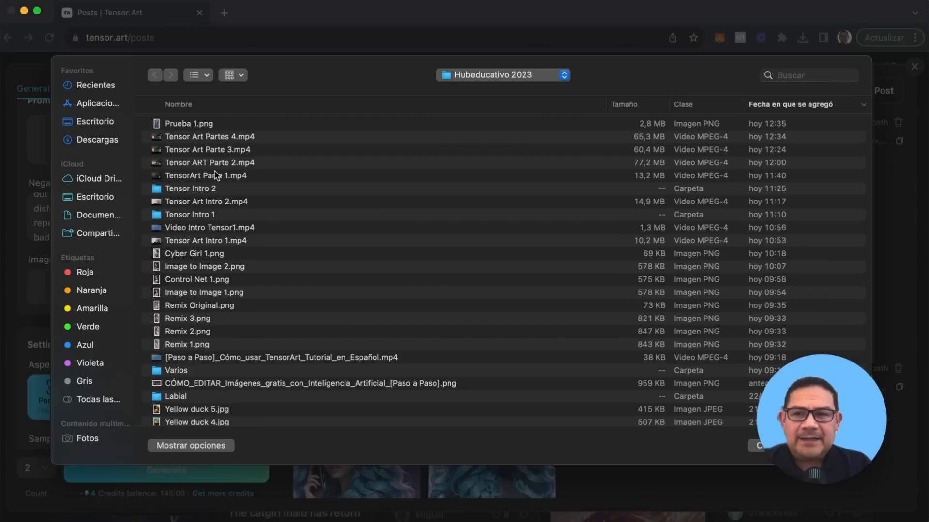
left_click(189, 125)
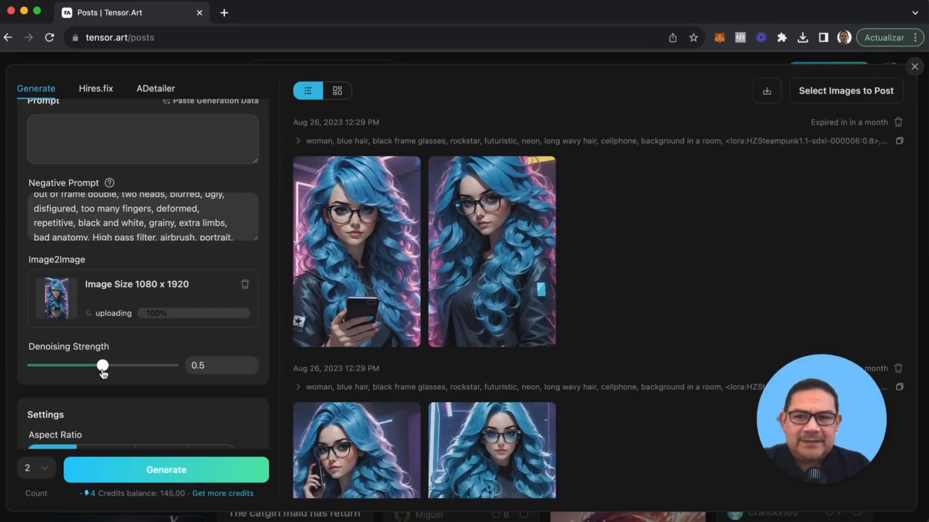
mouse_move(103, 366)
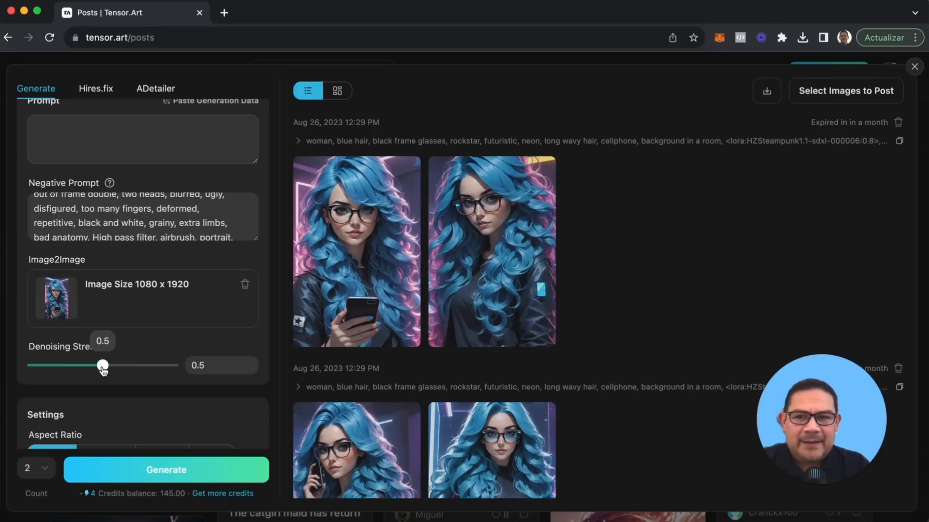
left_click_drag(102, 367, 147, 371)
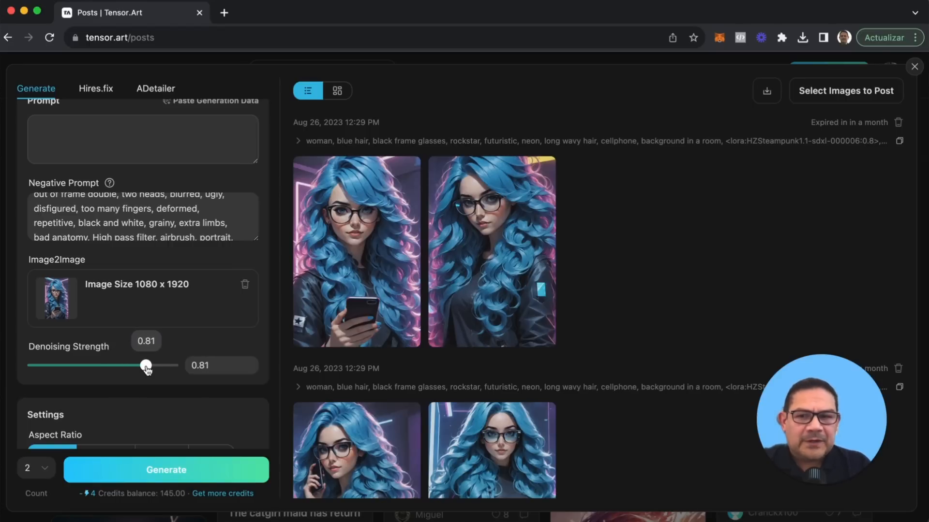
- Enter the prompt "Cowboy girl in the forest 8k" and generate two images from the reference picture
scroll(227, 282, "up", 5)
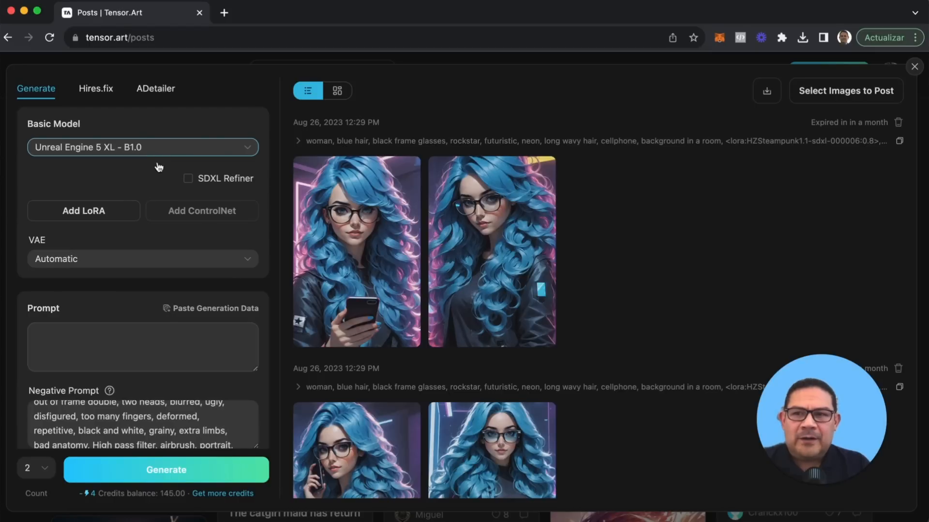
left_click(111, 337)
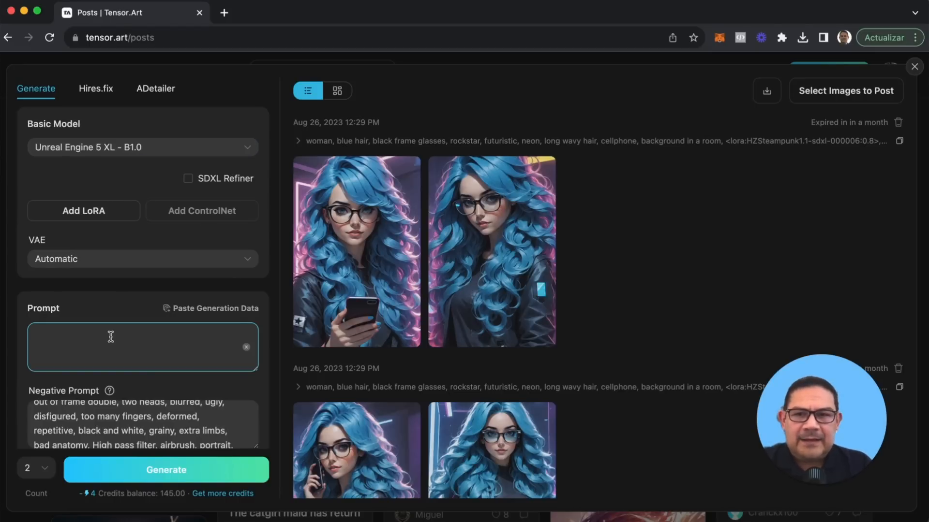
type("Co")
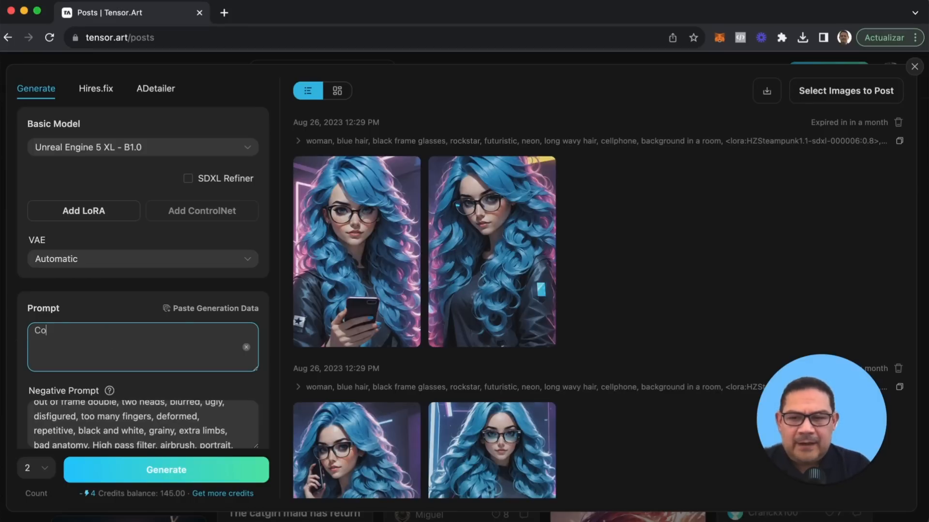
type("wbo")
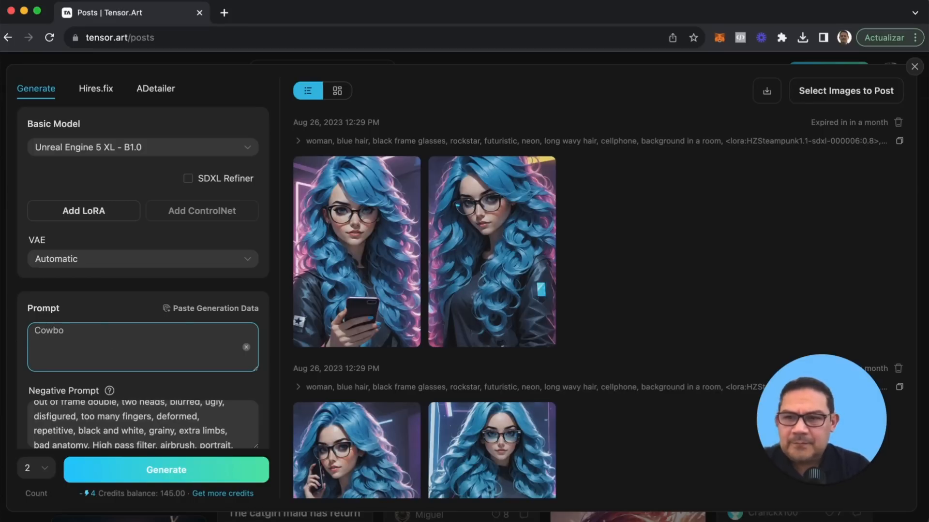
type("oy")
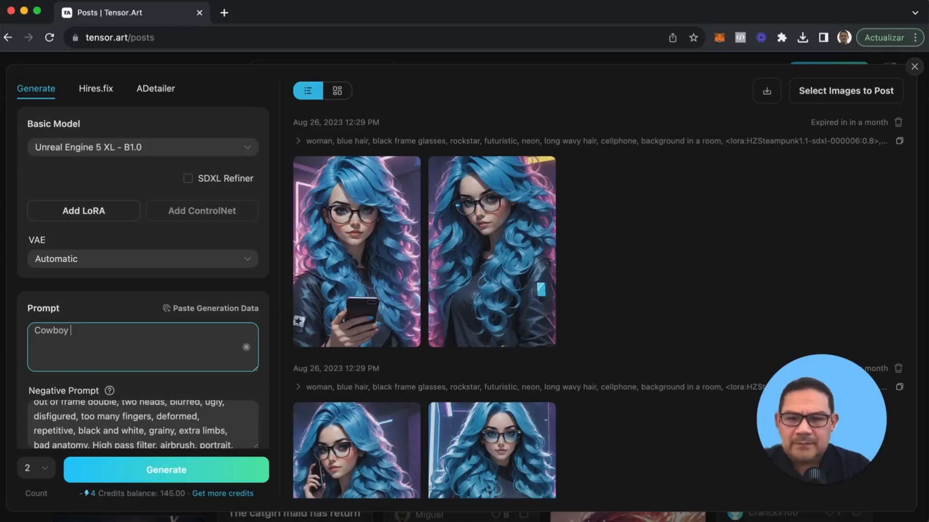
type(" girl")
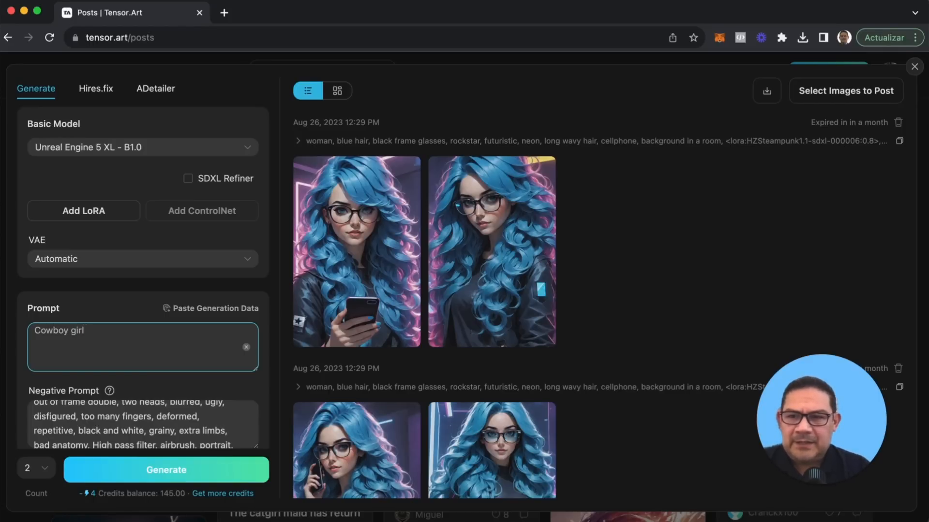
type(" in t")
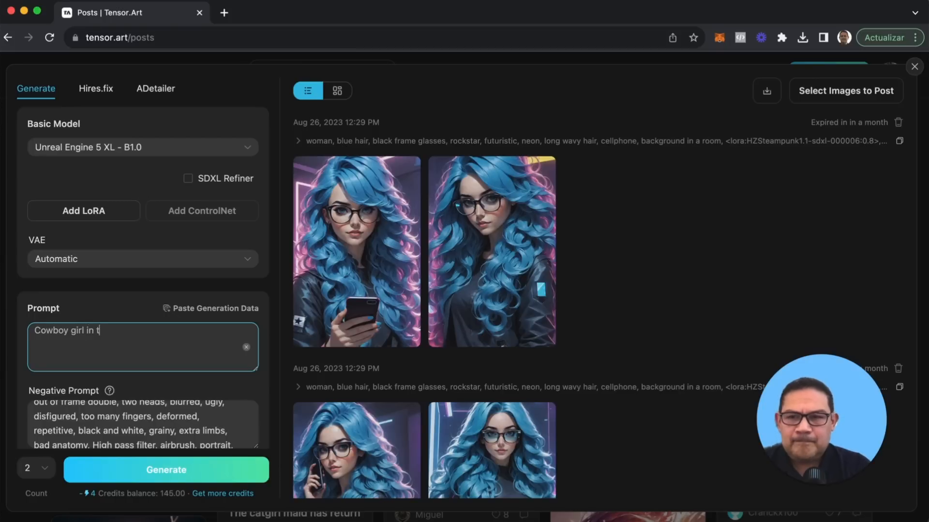
type("he forest")
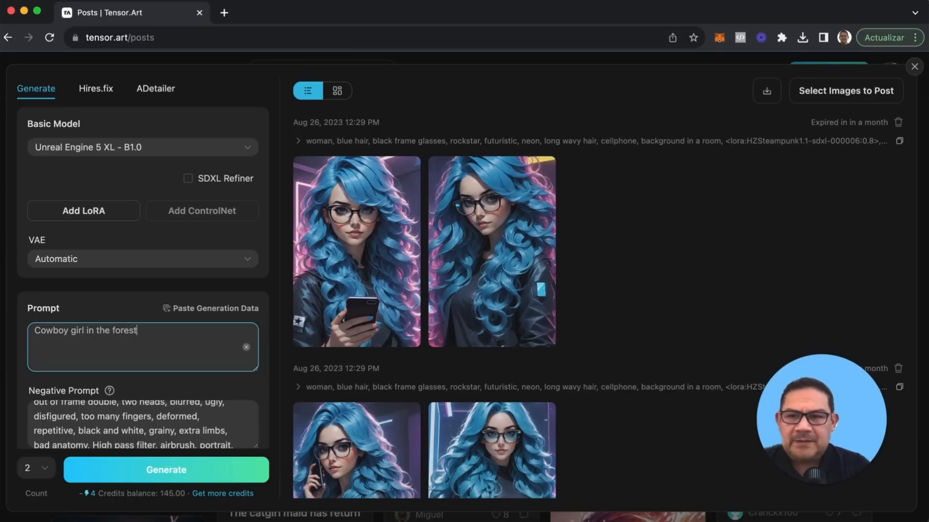
type(" 8k")
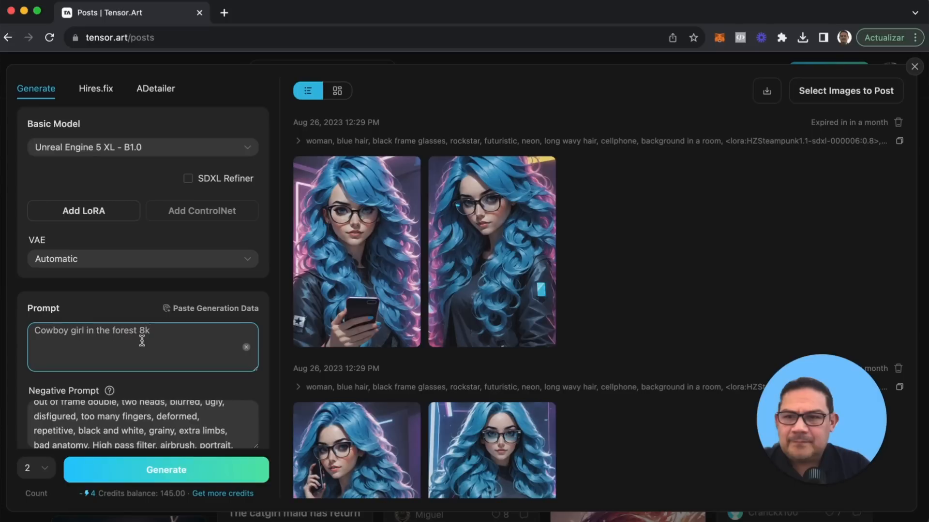
left_click(204, 400)
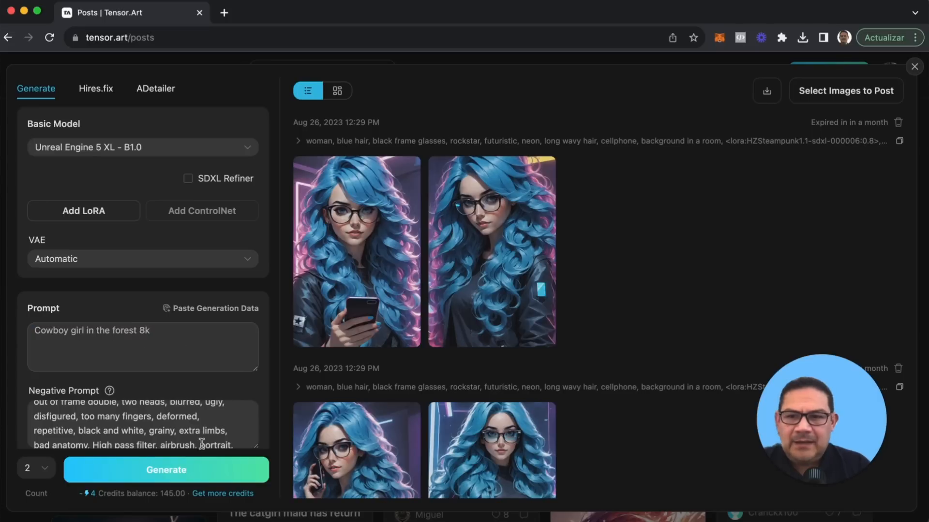
left_click(170, 471)
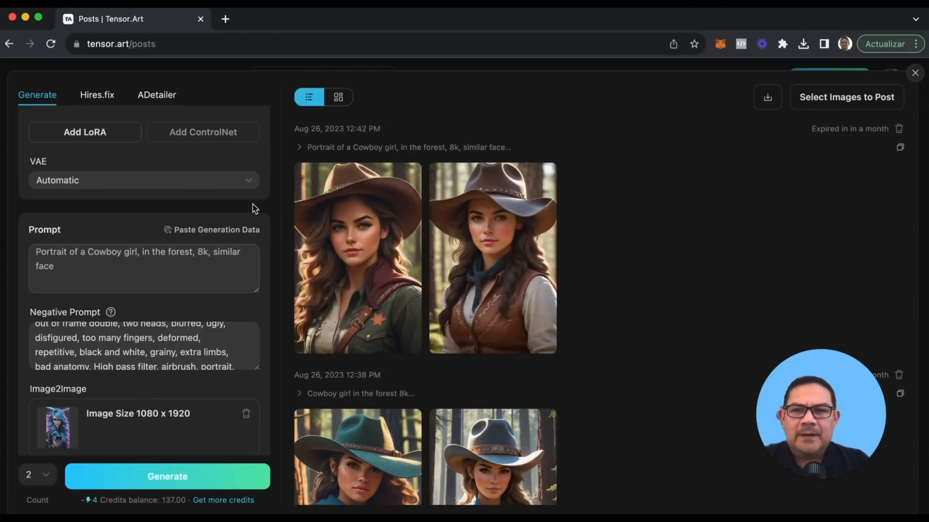
- Add the LoRAs xxmix0731girl v1.0 and Steampunk girl SDXL V1.0 to the cowboy girl portrait setup
scroll(254, 208, "up", 3)
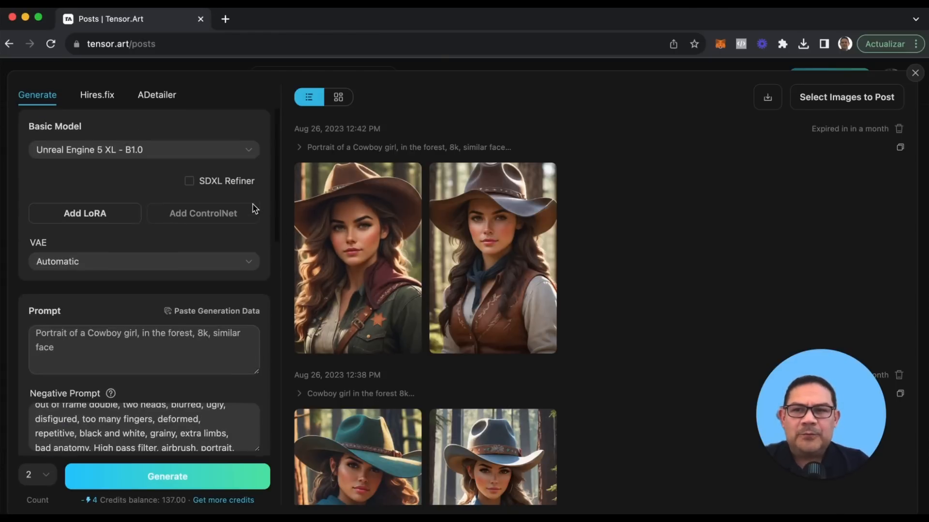
left_click(82, 219)
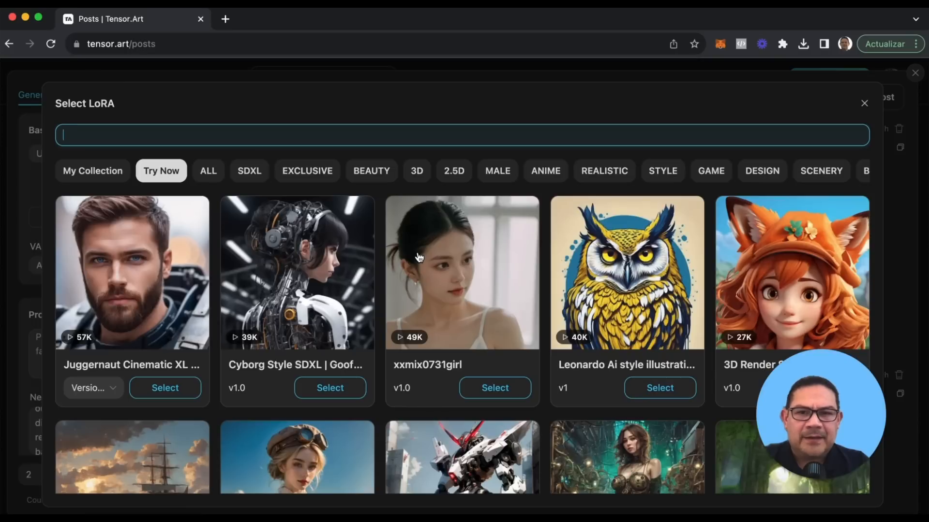
left_click(494, 389)
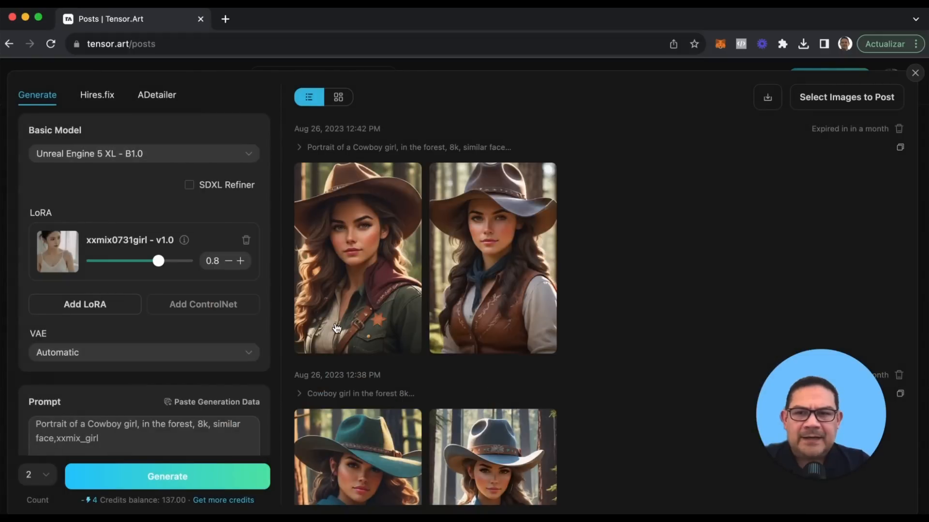
left_click(77, 309)
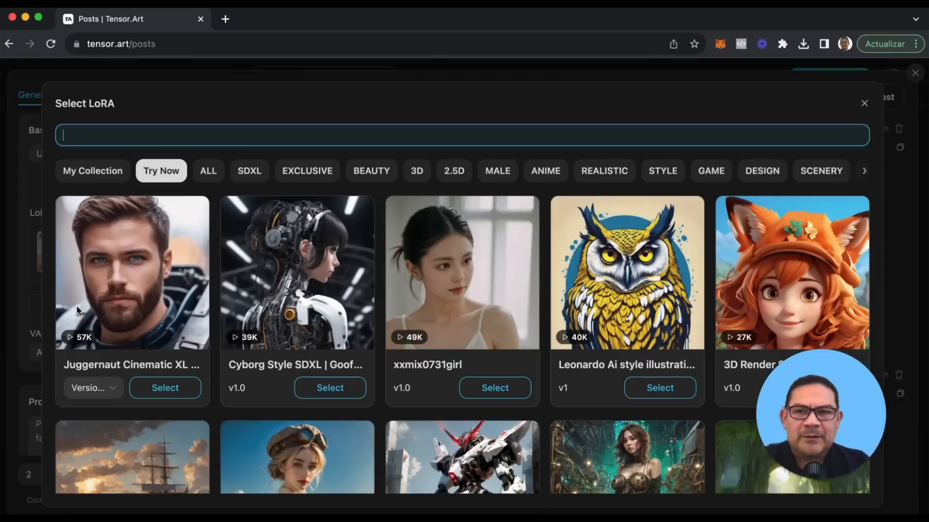
scroll(359, 272, "down", 5)
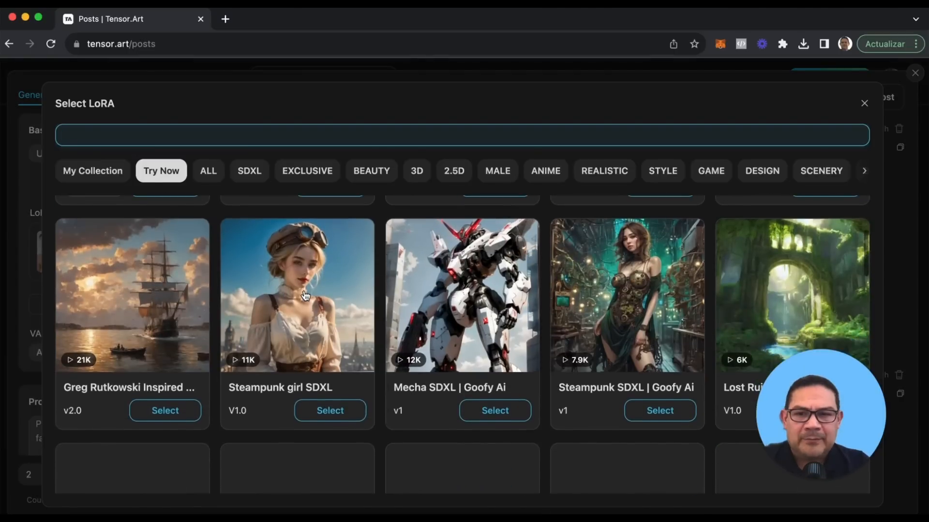
left_click(332, 417)
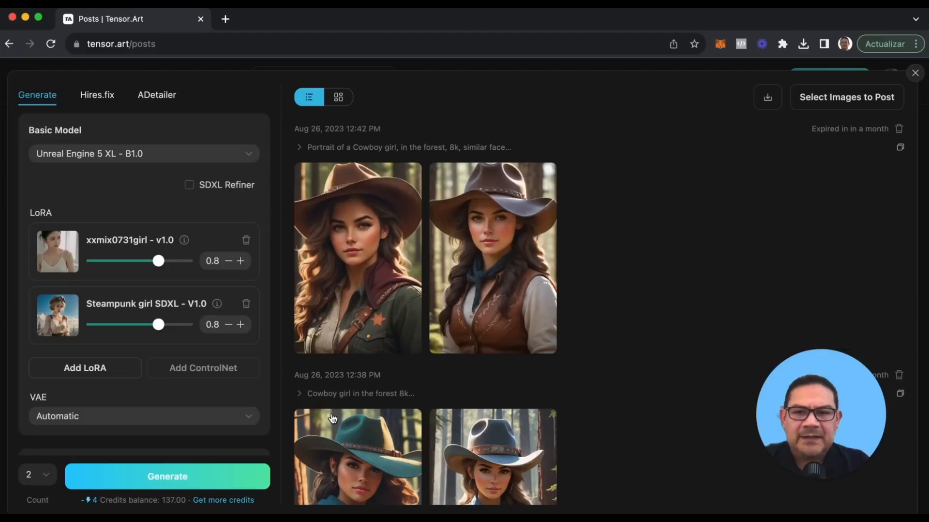
- Add 0823girlSDXL v1.0 as the third LoRA and look over the earlier cowboy girl results
left_click(84, 372)
key("Escape")
scroll(382, 389, "up", 1)
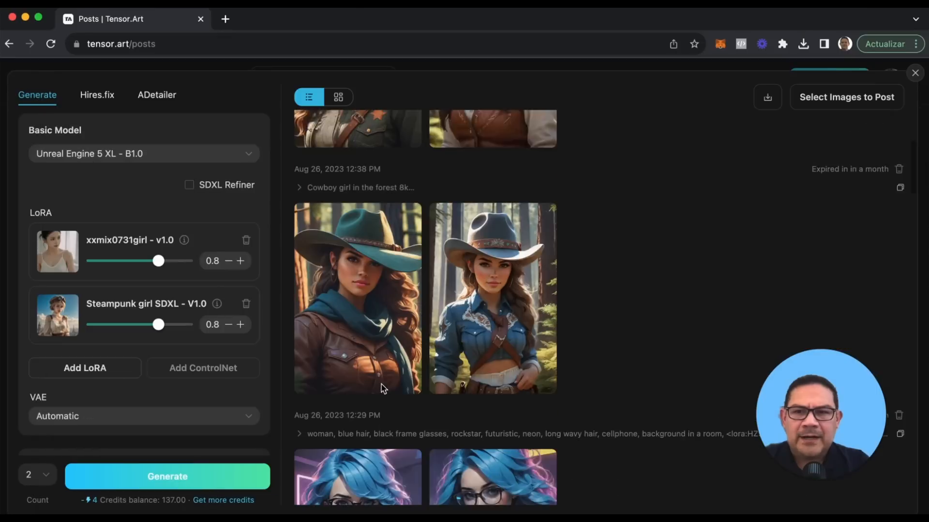
scroll(381, 389, "down", 2)
scroll(381, 388, "down", 1)
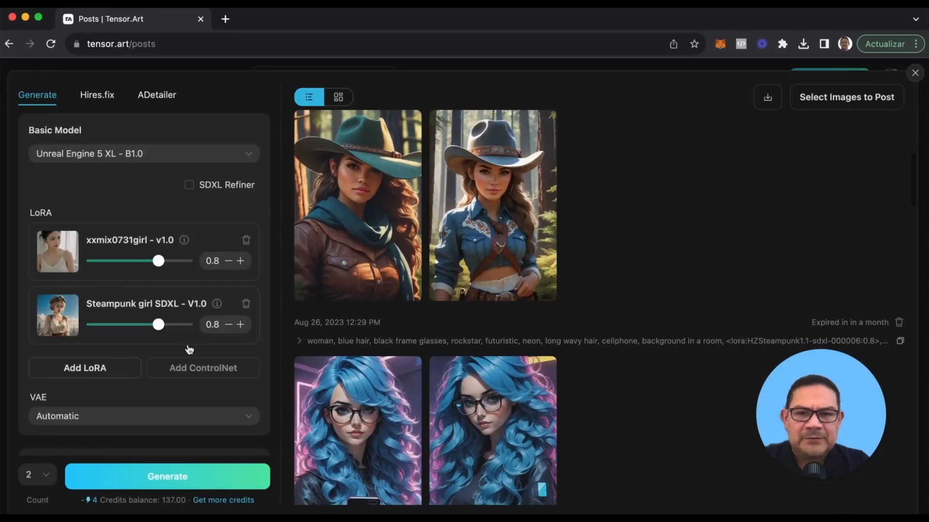
left_click(90, 372)
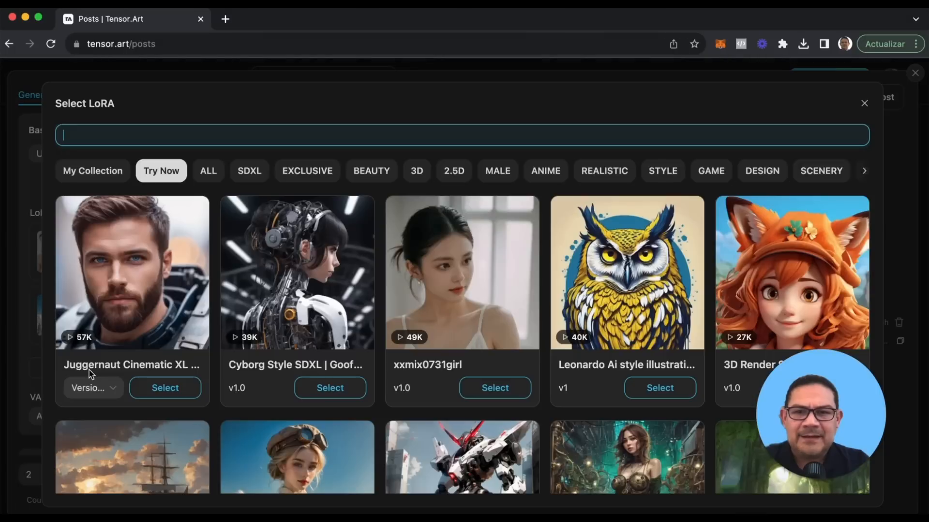
left_click(325, 382)
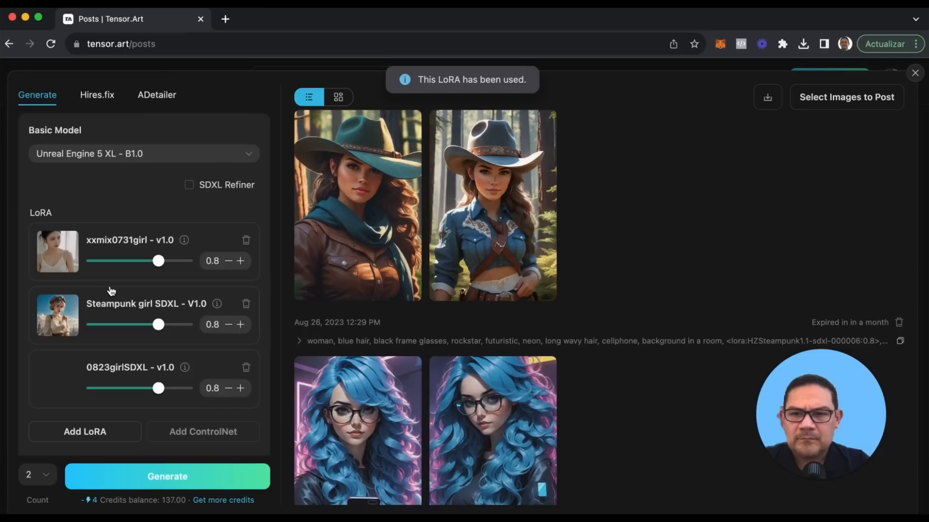
left_click(259, 372)
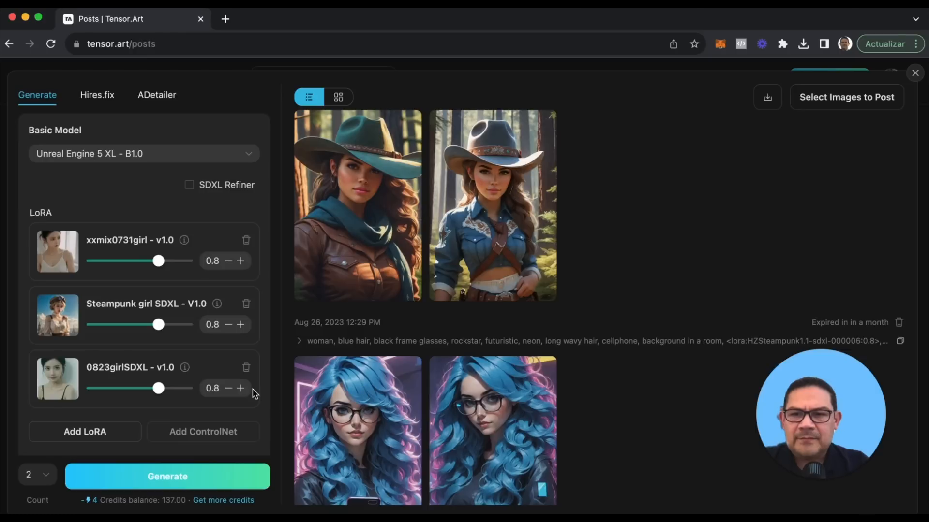
- Check the Image2Image and sampling settings, then generate two cowboy girl portraits with all three LoRAs applied
scroll(259, 407, "down", 3)
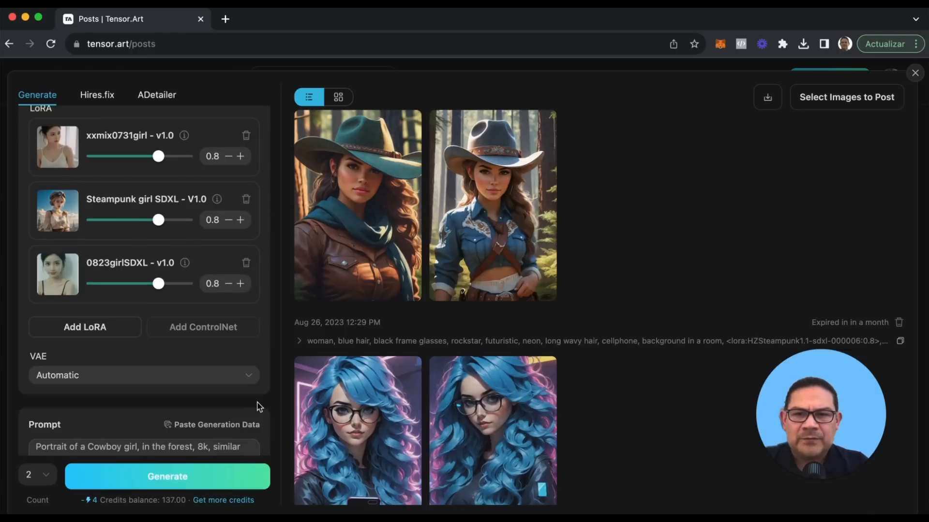
scroll(260, 408, "down", 10)
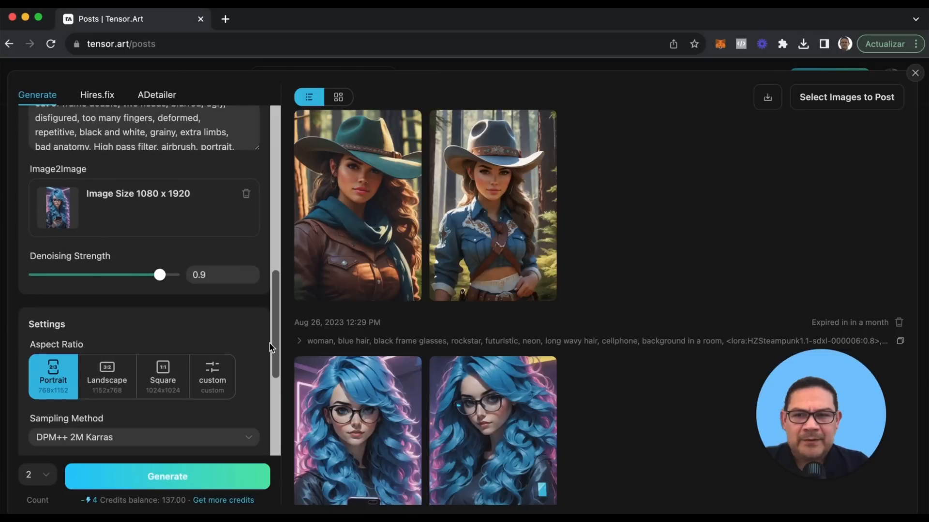
scroll(187, 442, "down", 2)
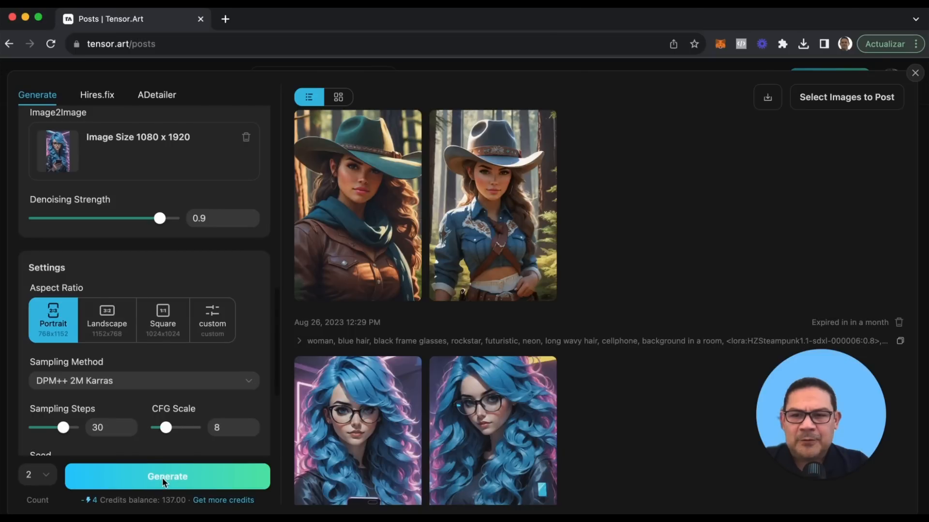
scroll(162, 478, "up", 1)
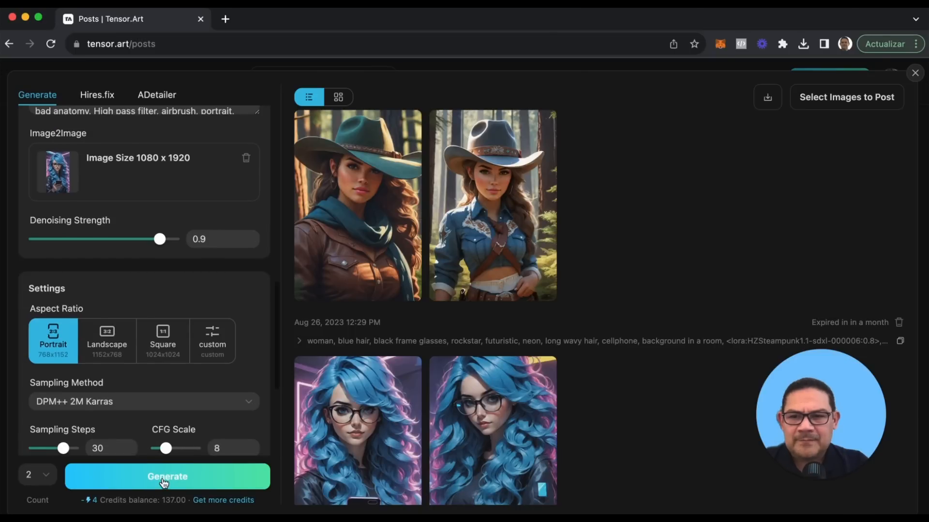
left_click(164, 479)
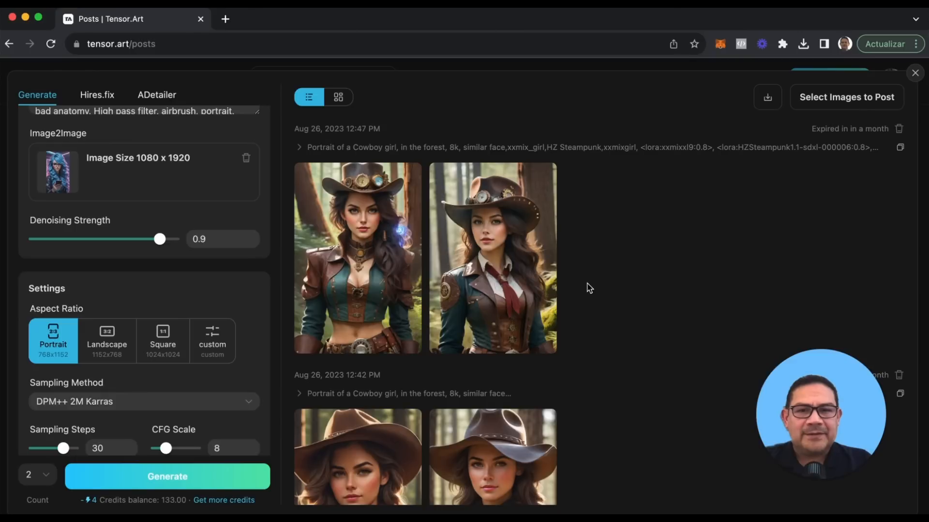
- Upload AAAAA 5.png from the Hubeducativo 2023 folder as the Image2Image reference for the forest_elf prompt
scroll(589, 288, "down", 2)
scroll(589, 288, "down", 1)
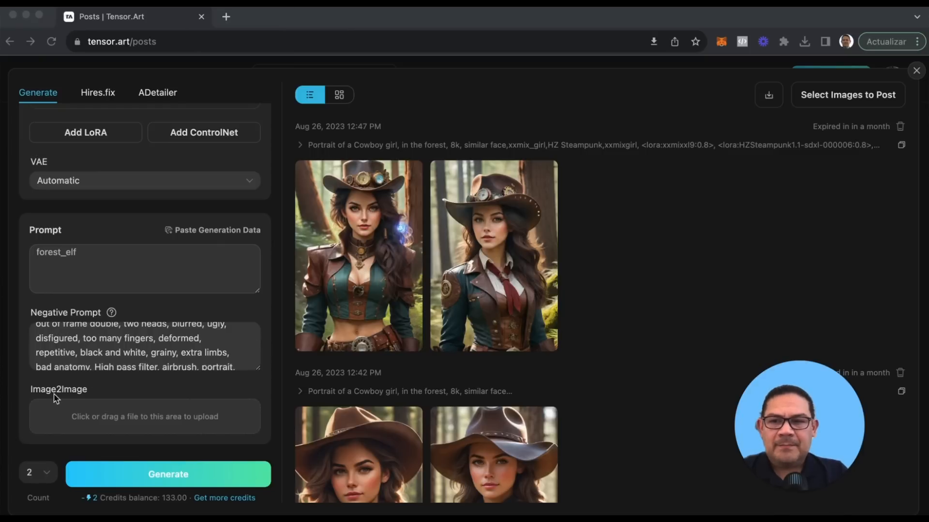
left_click(143, 419)
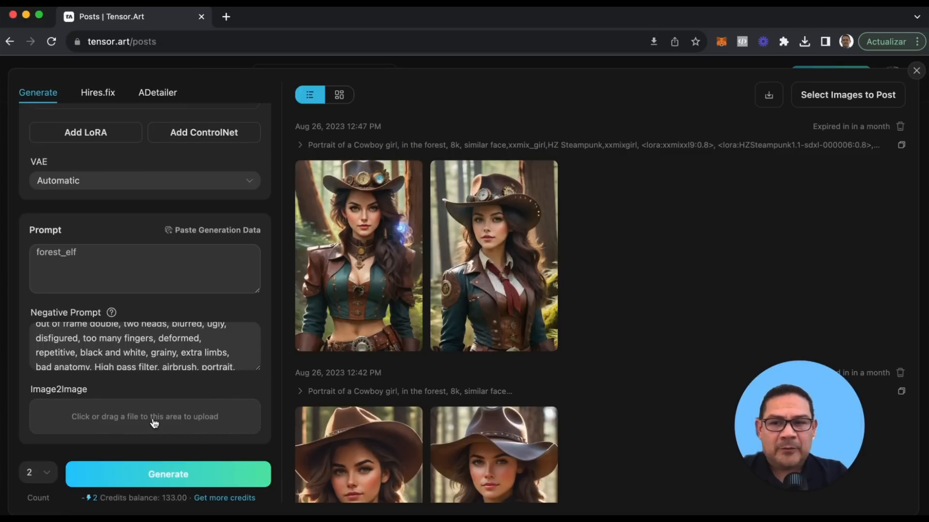
left_click(153, 420)
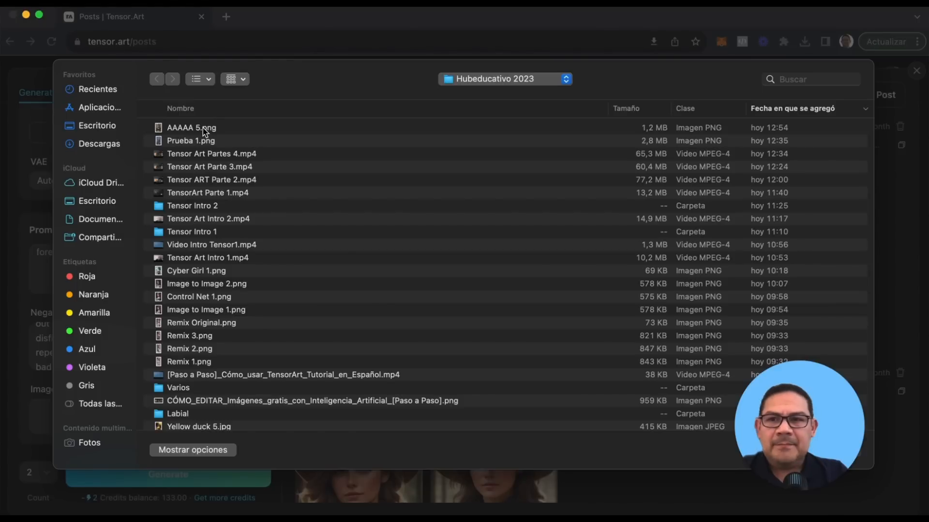
left_click(203, 128)
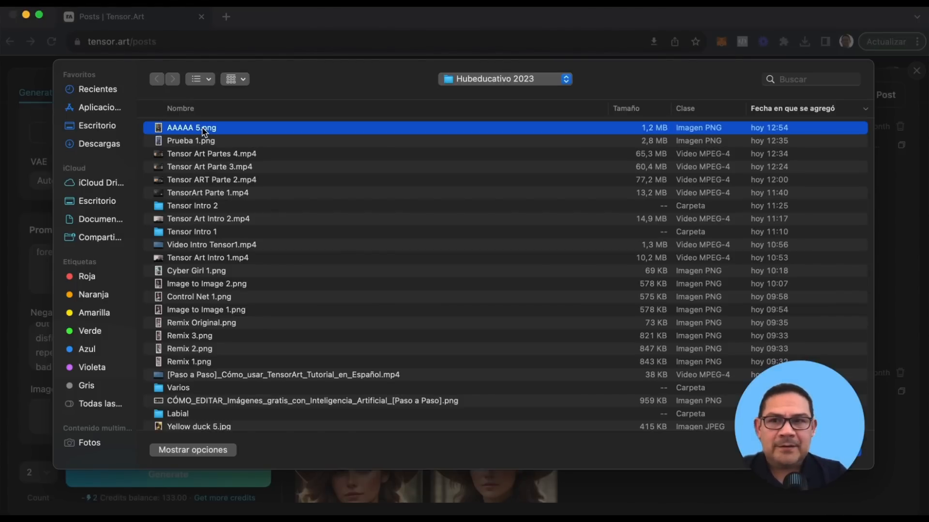
double_click(202, 127)
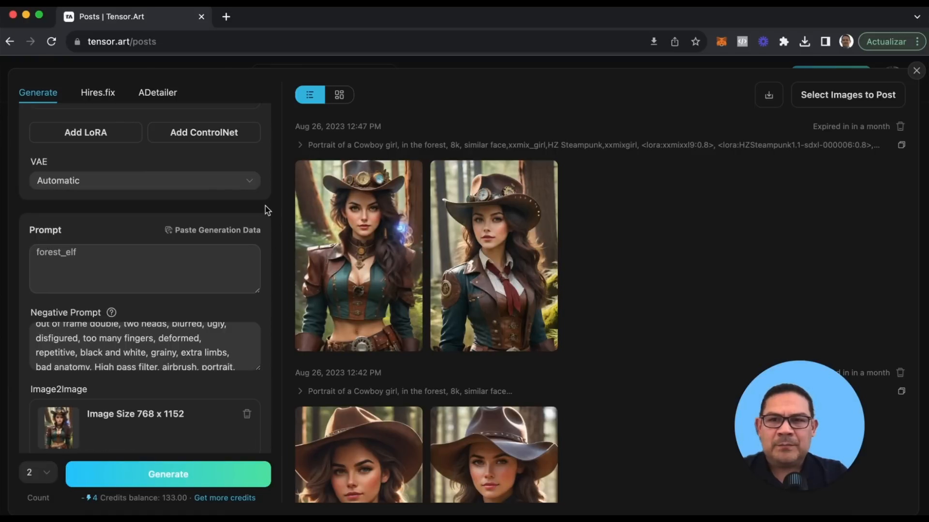
- Start adding an Openpose v1 ControlNet to the DreamShaper - 8 setup with the ForestElf LoRA
scroll(265, 206, "up", 3)
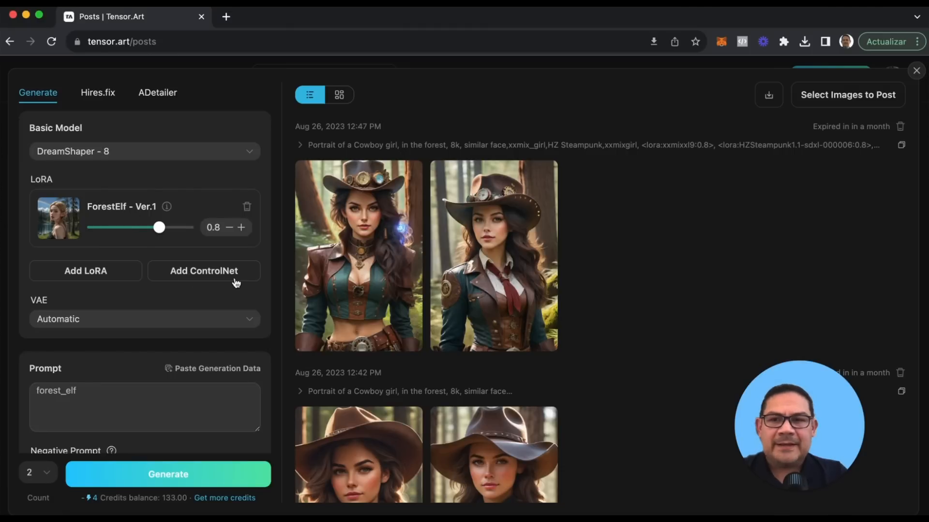
left_click(179, 274)
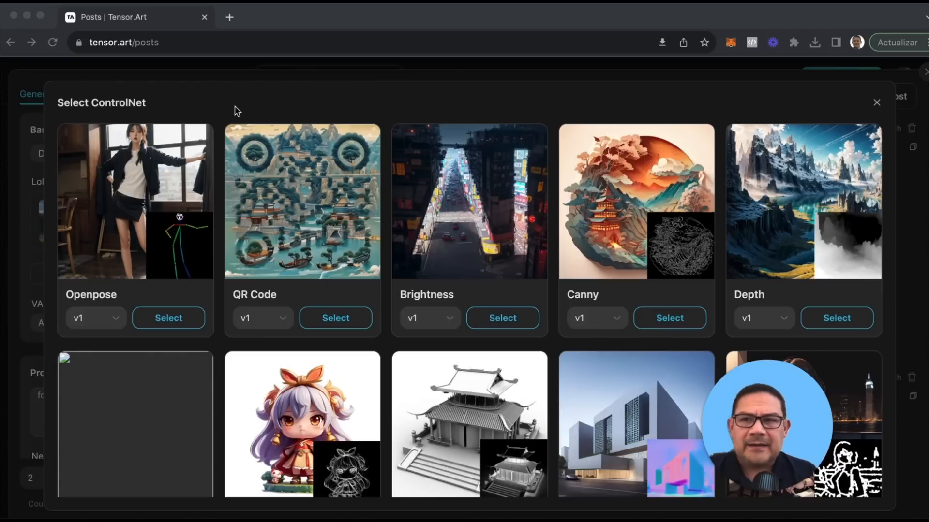
left_click(174, 324)
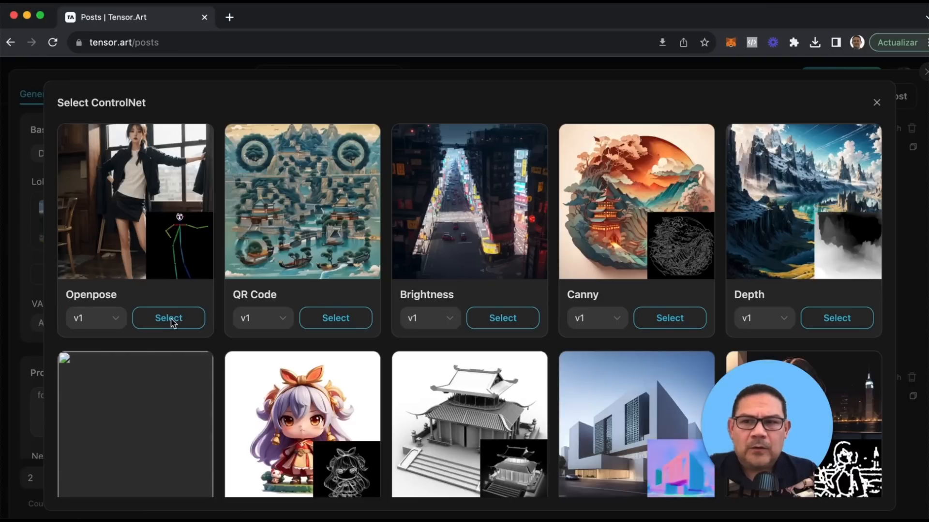
left_click(171, 319)
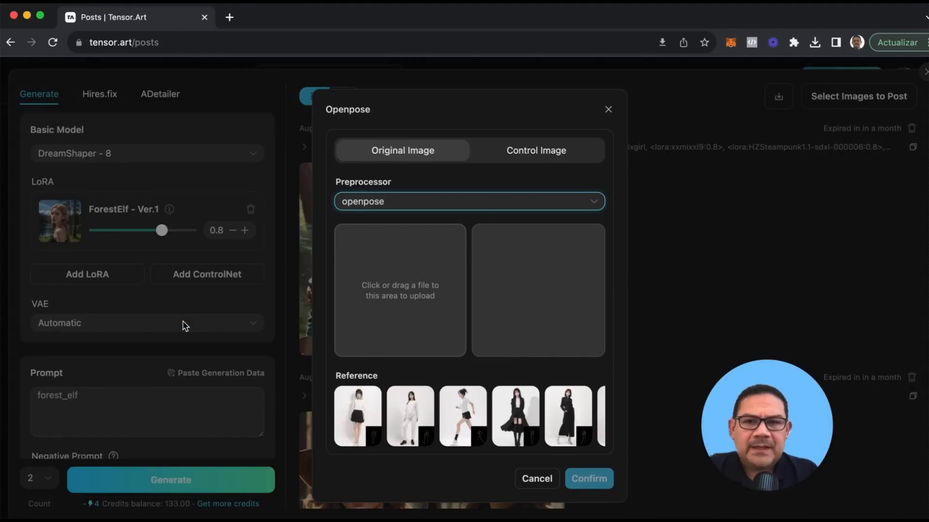
- Load AAAAA 5.png as the original image for the Openpose ControlNet
left_click(404, 294)
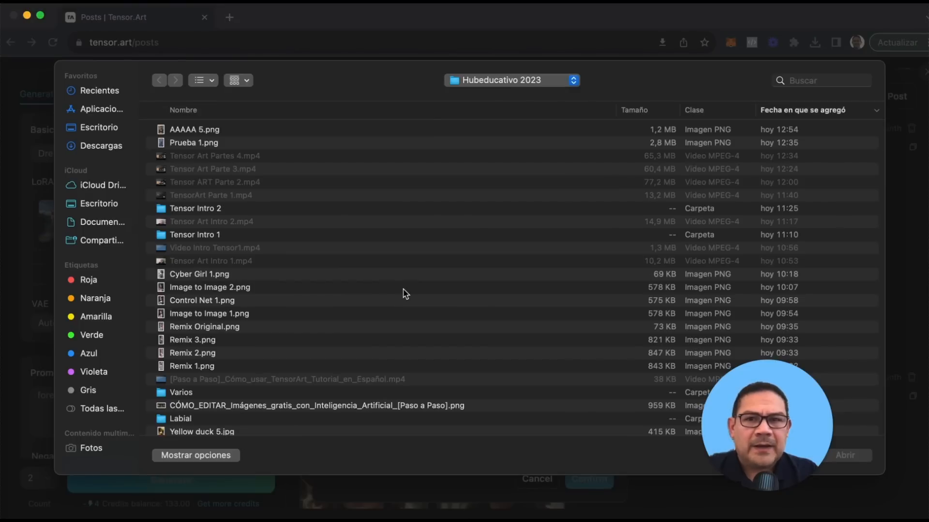
left_click(196, 131)
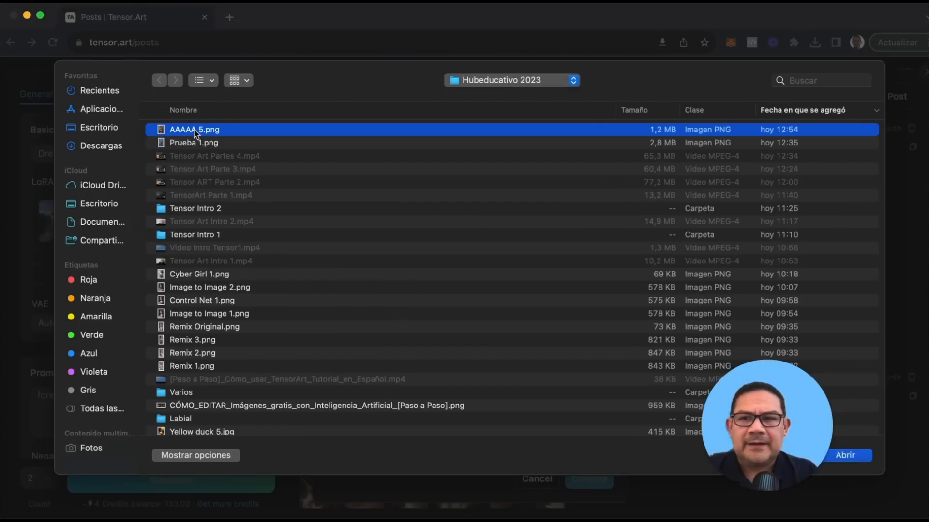
double_click(194, 131)
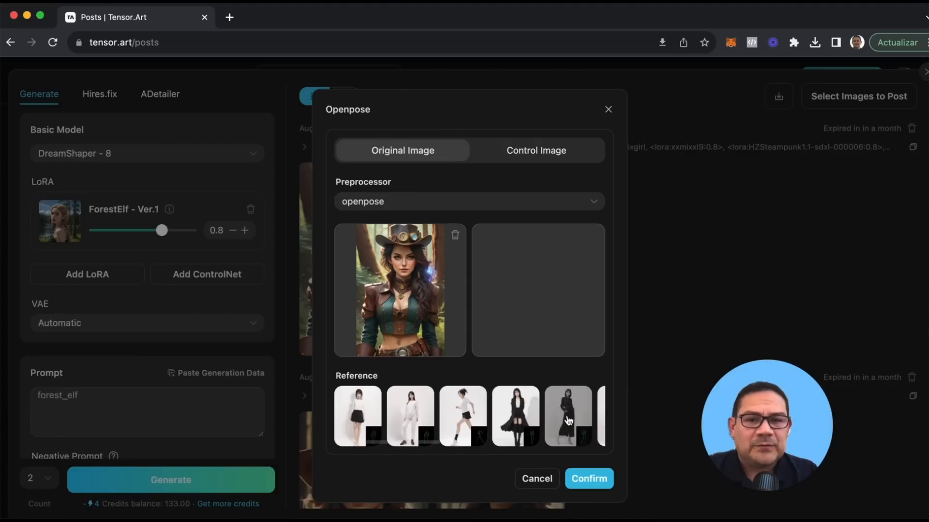
- Use the reference pose of the standing woman in a white top and black skirt as the Openpose control image and apply the ControlNet
scroll(568, 419, "right", 10)
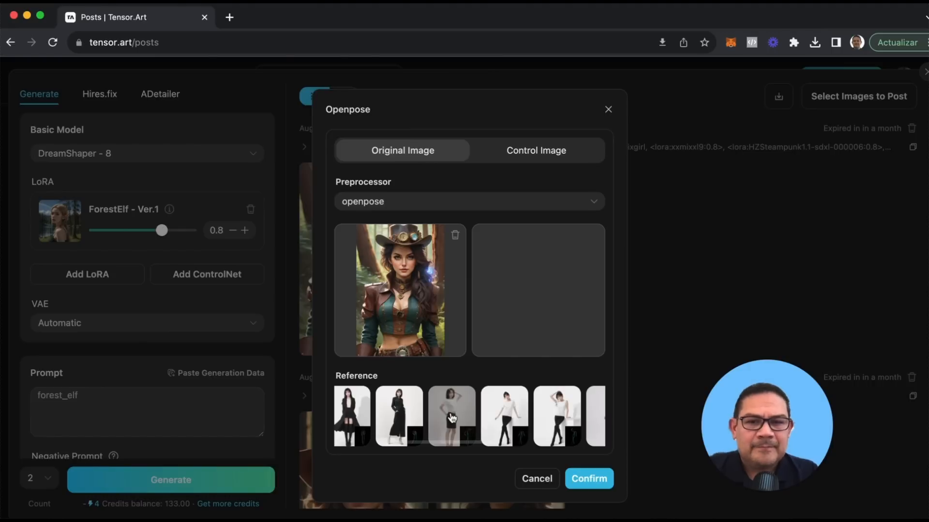
left_click(452, 418)
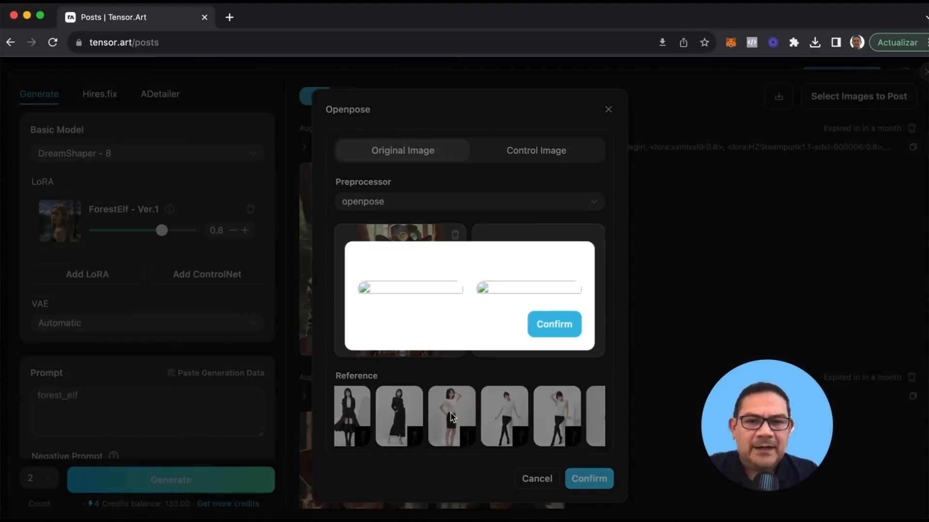
left_click(559, 327)
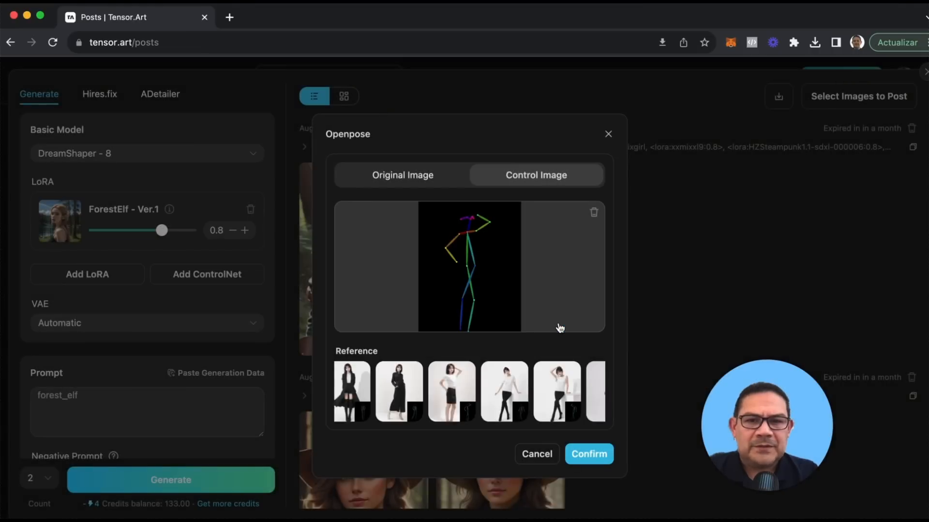
left_click(466, 393)
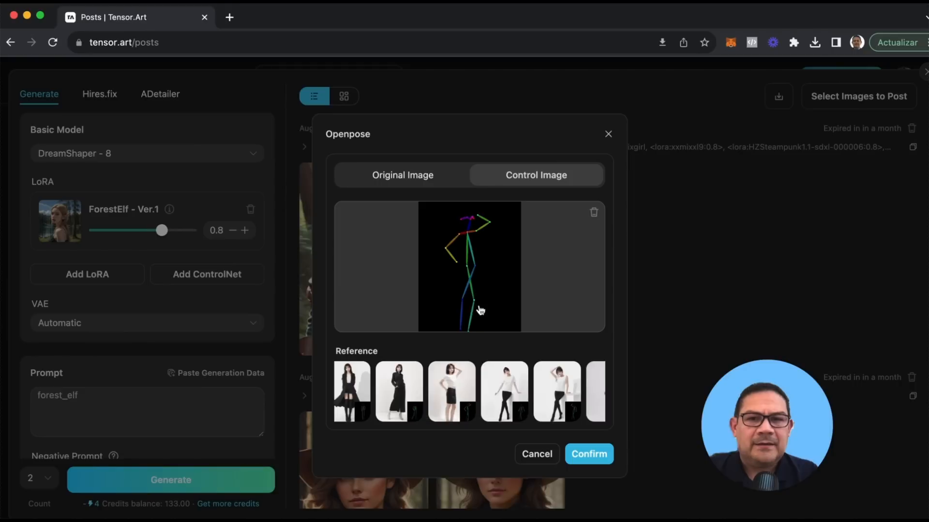
left_click(588, 455)
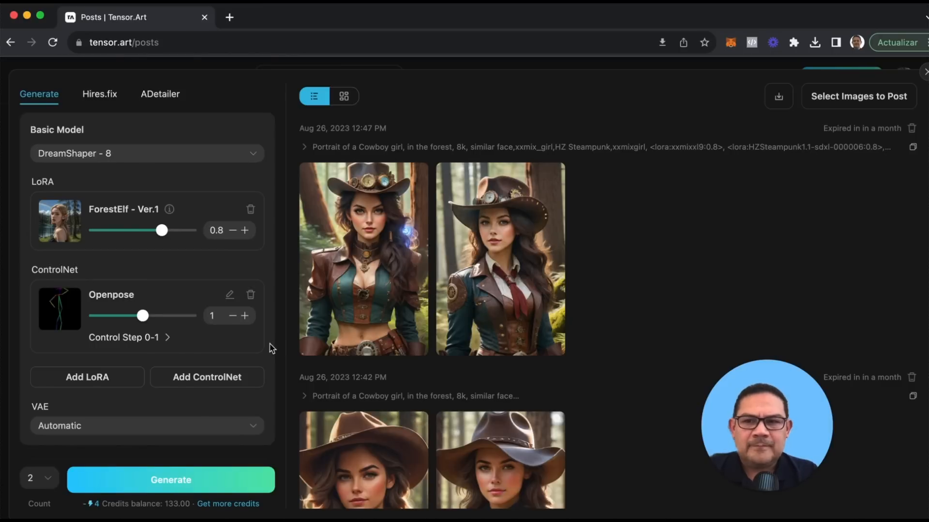
- Generate two images from the forest_elf prompt with the Image2Image reference and Openpose pose, then review the results against the ControlNet settings
scroll(271, 349, "down", 5)
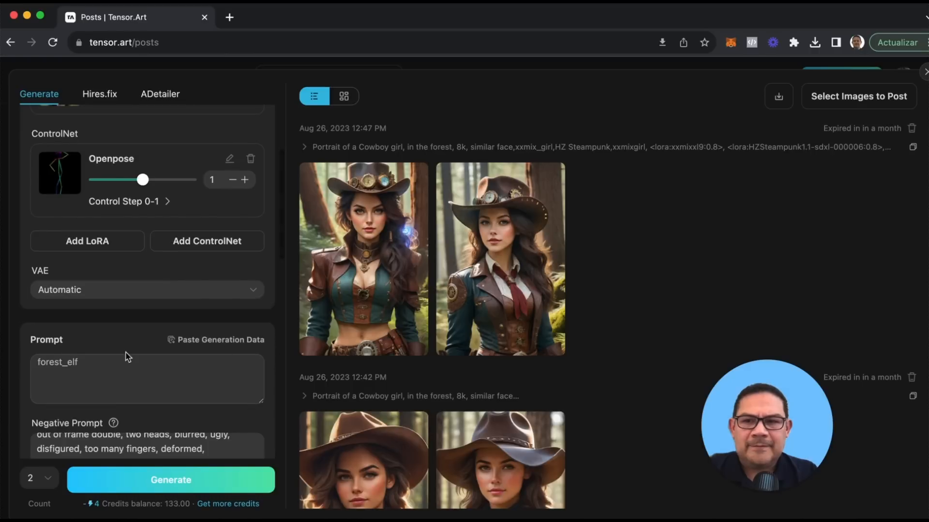
scroll(89, 369, "down", 2)
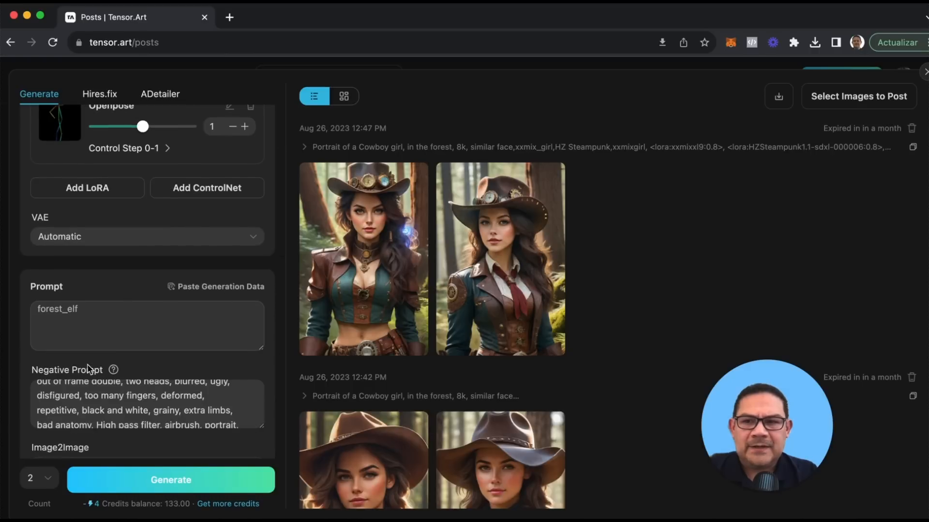
scroll(89, 369, "down", 1)
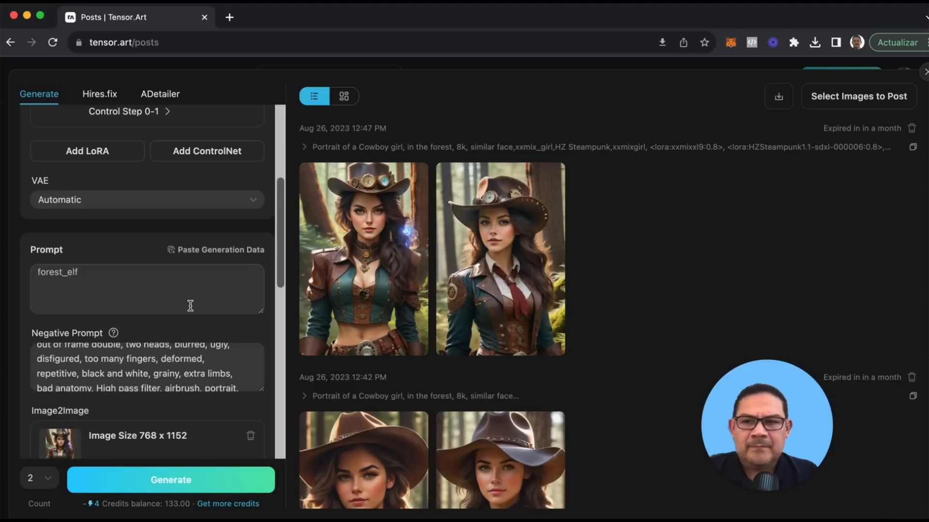
left_click(172, 484)
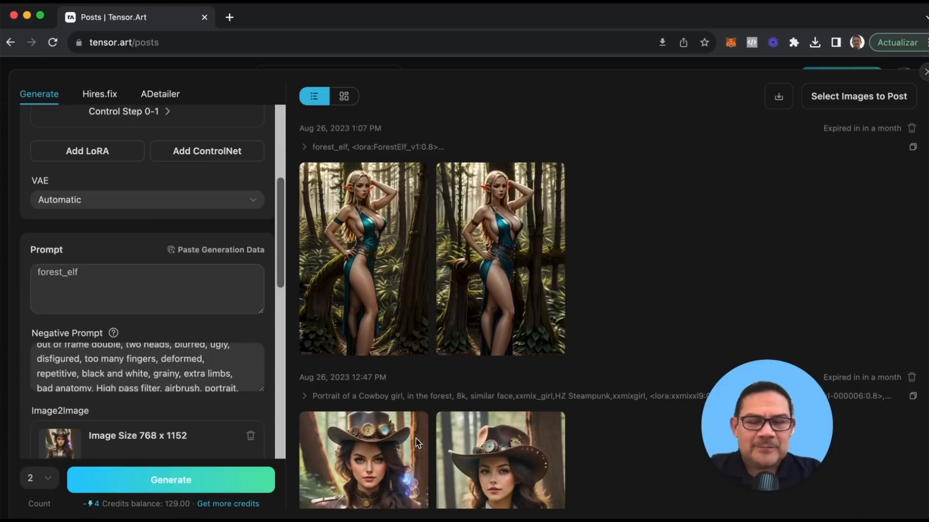
scroll(417, 443, "down", 2)
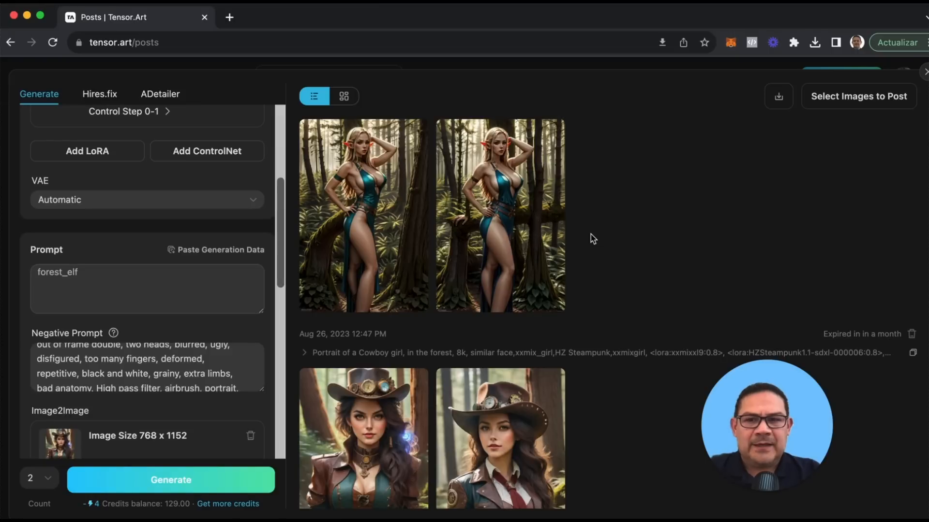
scroll(253, 311, "up", 1)
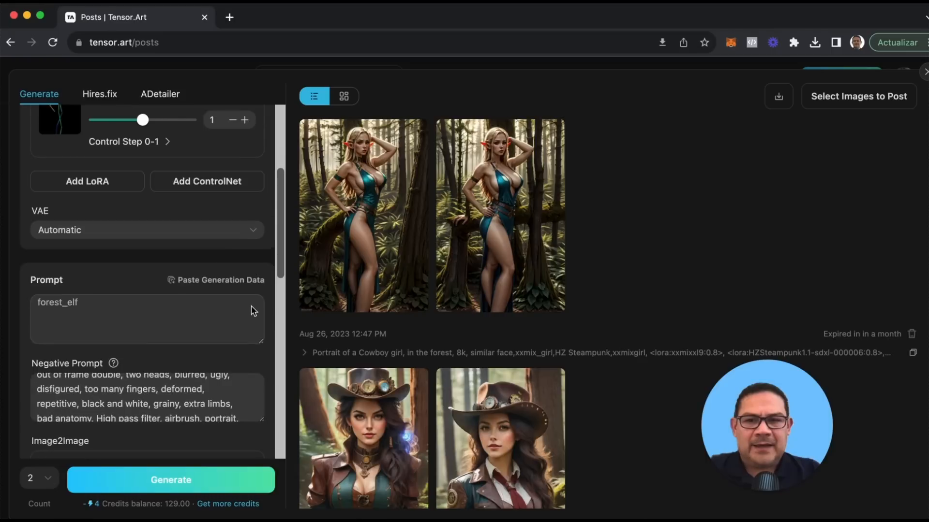
scroll(253, 310, "up", 3)
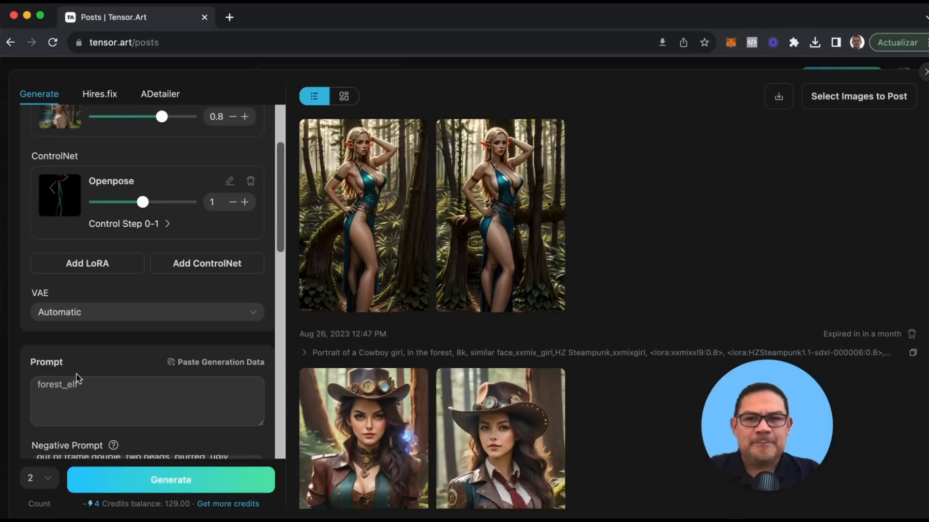